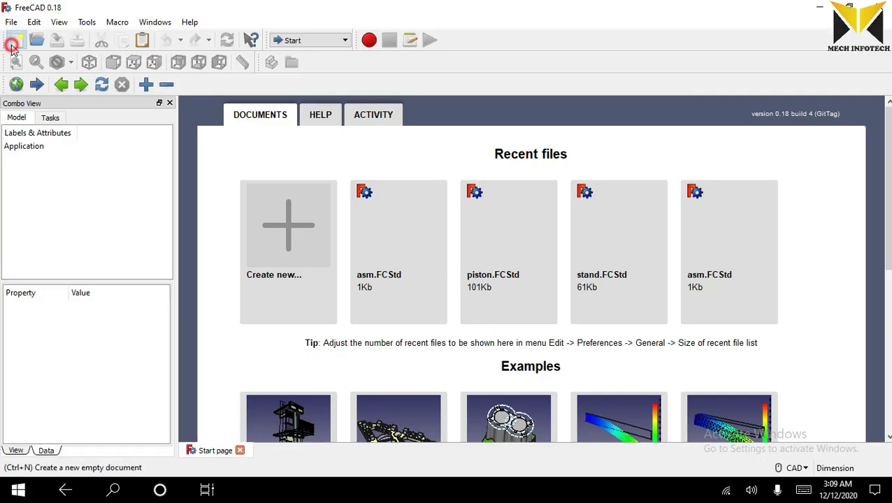
Create a new empty document and switch to the A2plus workbench.
left_click(12, 43)
left_click(301, 40)
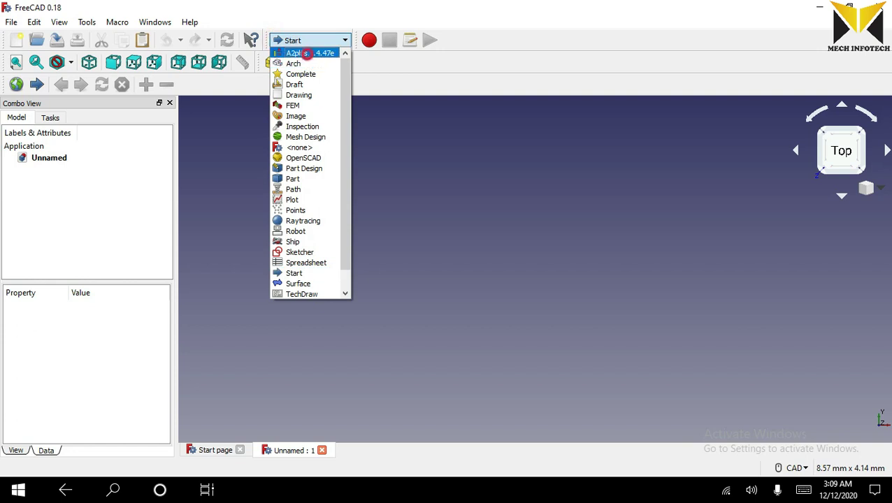
left_click(307, 54)
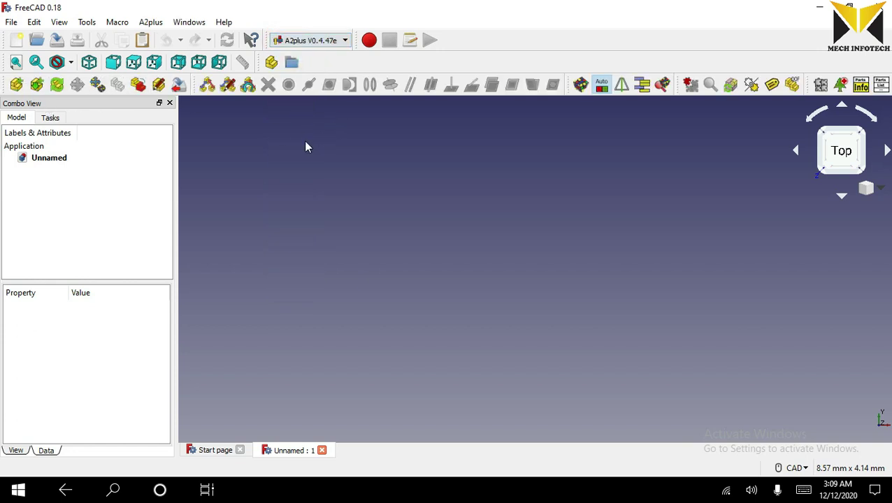
Save the document as asm, replacing the existing file.
left_click(11, 21)
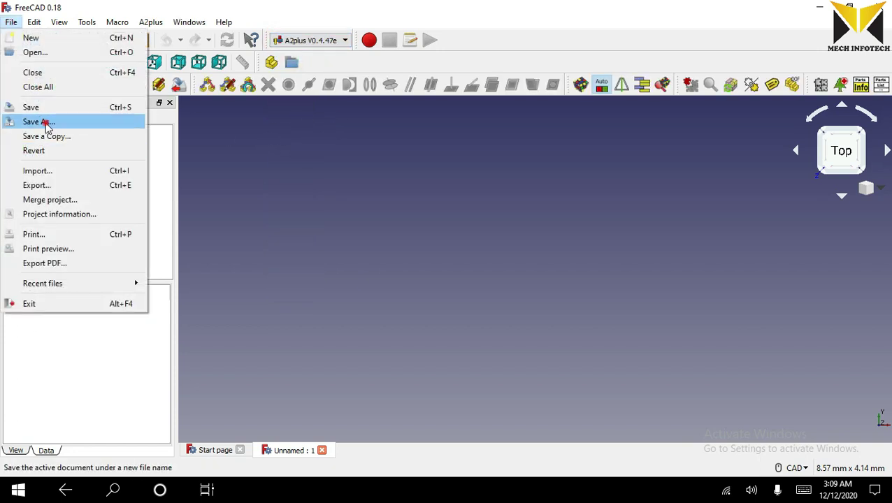
left_click(44, 122)
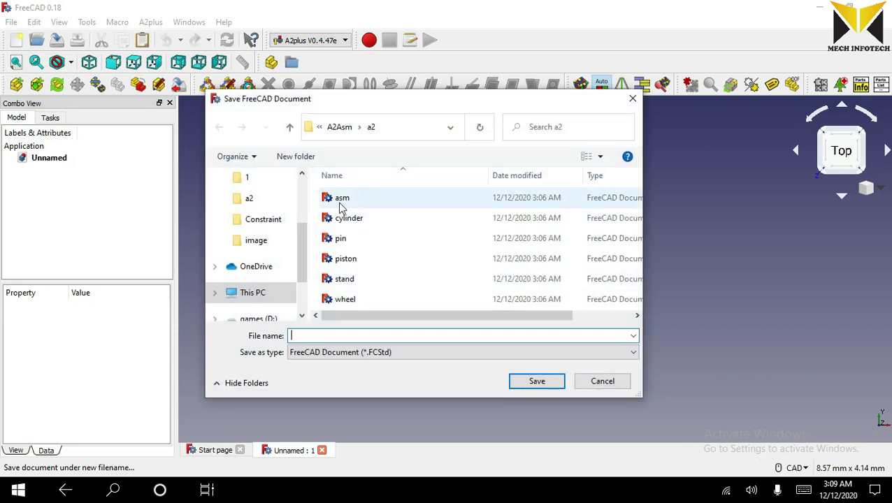
left_click(341, 200)
left_click(538, 381)
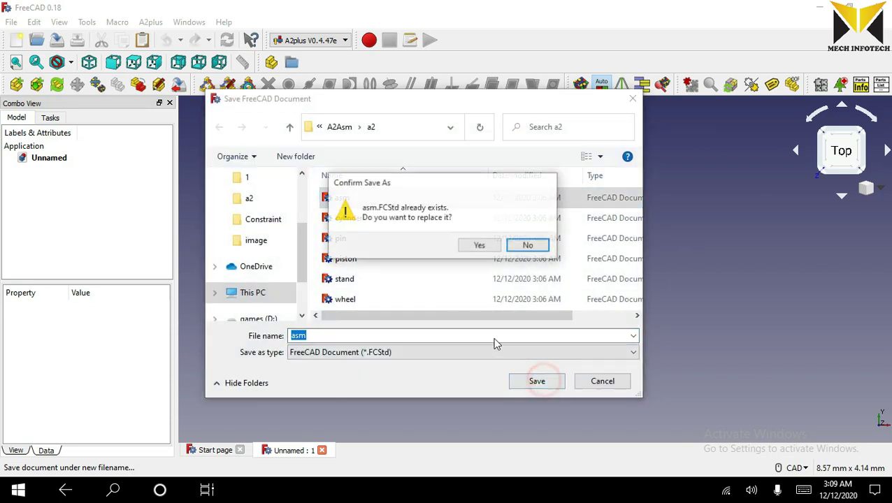
left_click(476, 247)
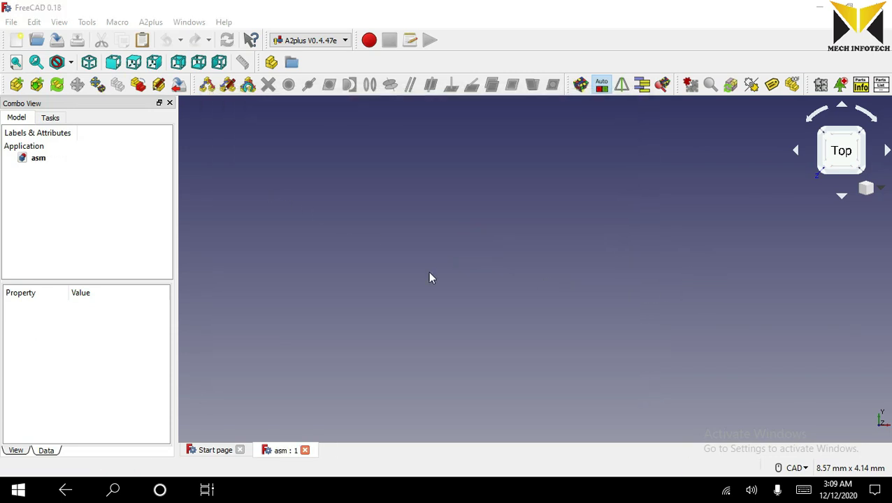
Import the stand part into the assembly as stand_001 and view it in 3D.
left_click(16, 85)
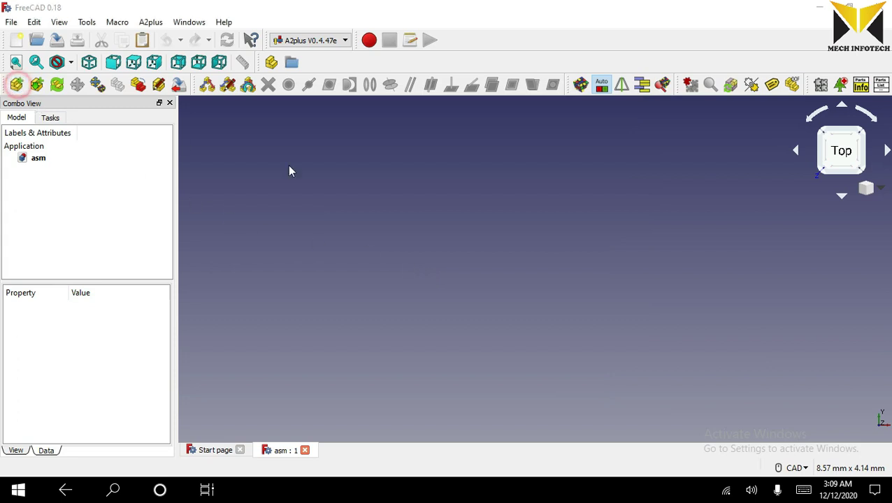
double_click(346, 280)
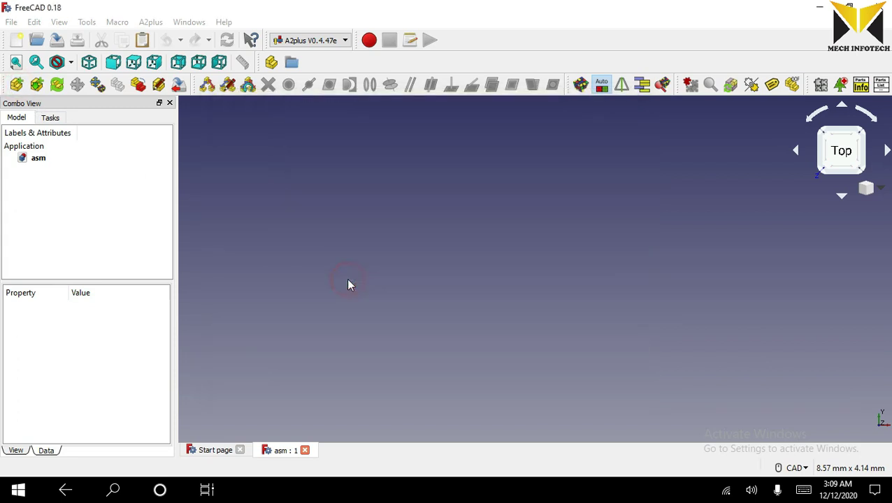
scroll(388, 277, "down", 3)
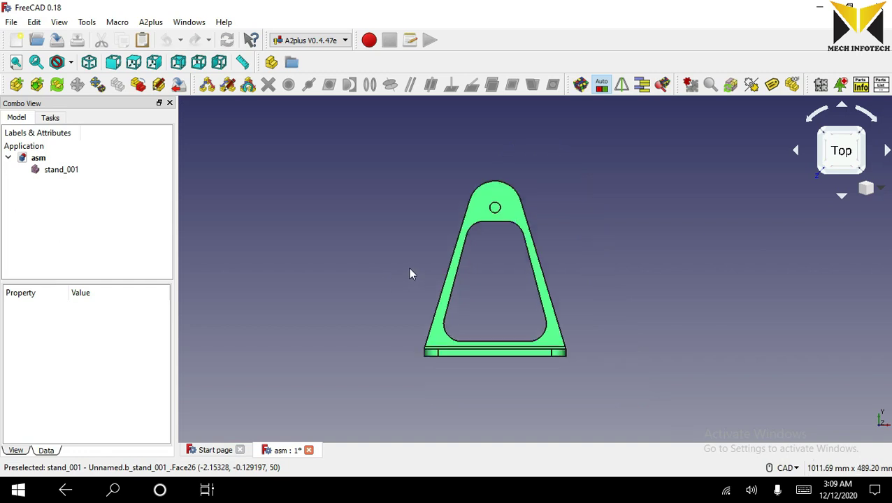
mouse_move(407, 267)
middle_mouse_down()
mouse_move(426, 301)
mouse_move(517, 298)
mouse_move(480, 311)
mouse_move(461, 293)
middle_mouse_up()
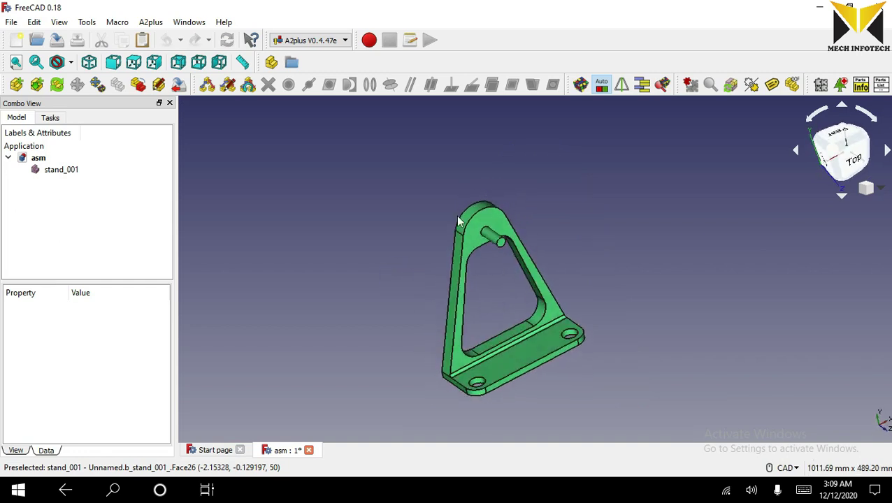
scroll(442, 210, "down", 2)
scroll(442, 210, "up", 3)
mouse_move(501, 183)
middle_mouse_down()
mouse_move(489, 193)
mouse_move(518, 181)
middle_mouse_up()
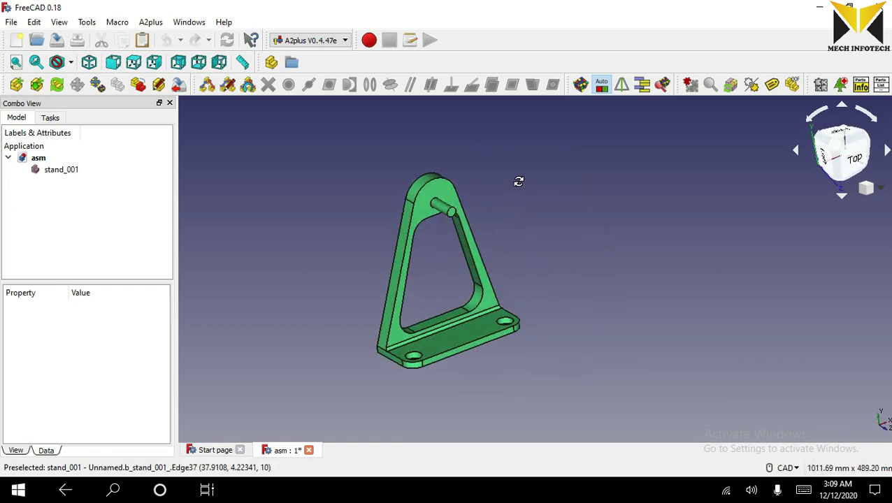
Confirm stand_001's Fixed Position property is true.
left_click(397, 265)
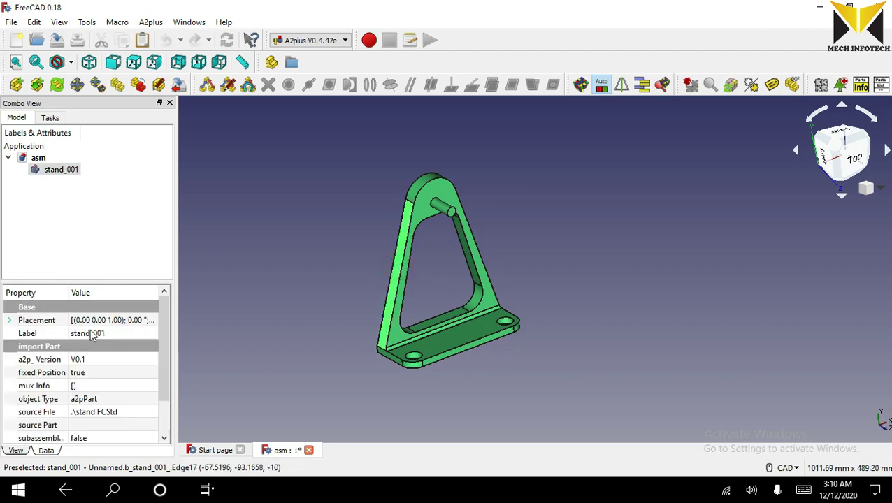
left_click(99, 375)
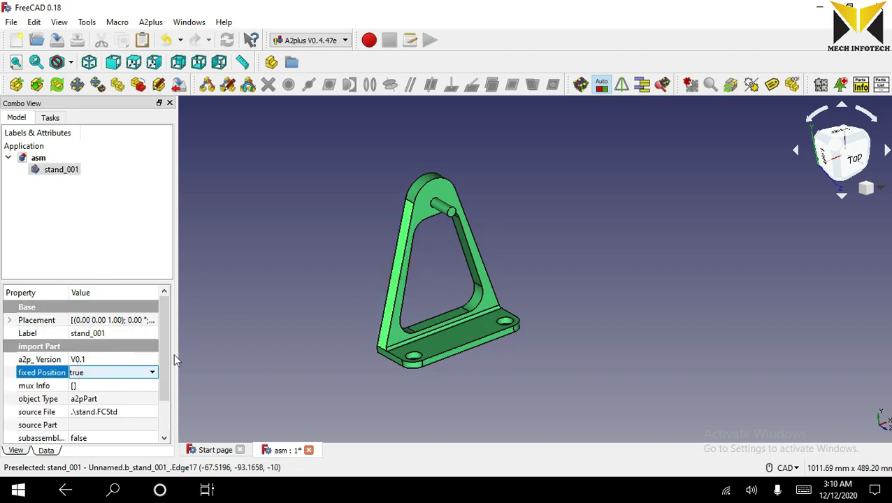
left_click(248, 294)
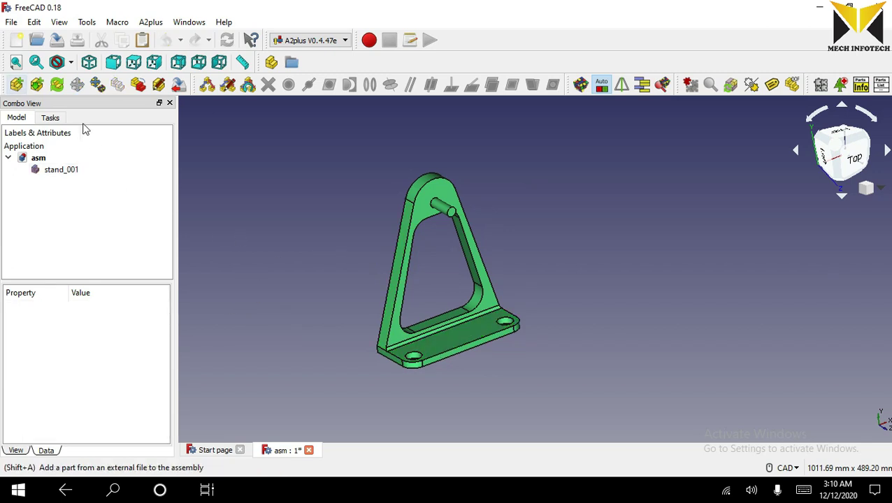
Import the wheel part and place it beside the stand.
left_click(15, 85)
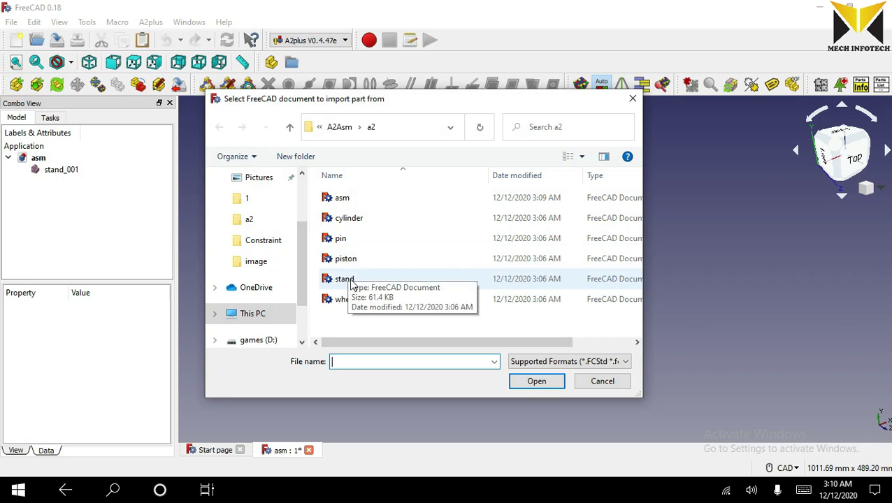
double_click(345, 299)
left_click(343, 334)
scroll(314, 294, "up", 4)
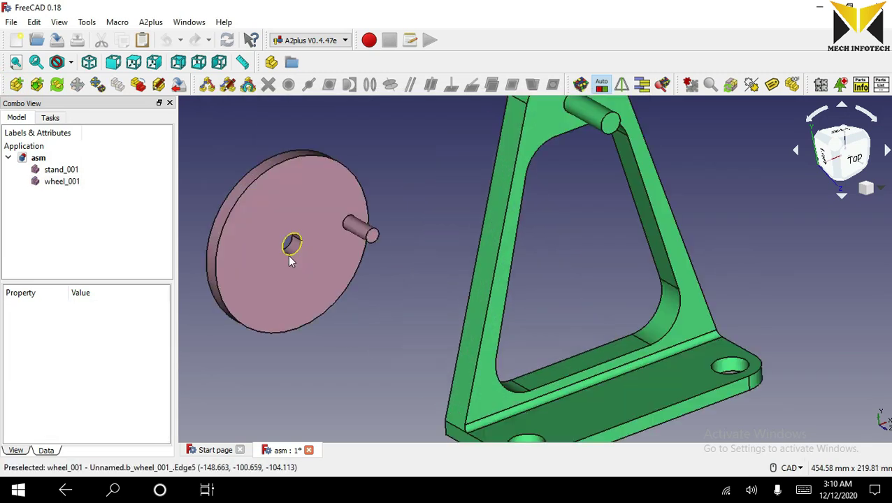
Seat the wheel's hole on the stand pin with a circularEdge constraint.
left_click(291, 260)
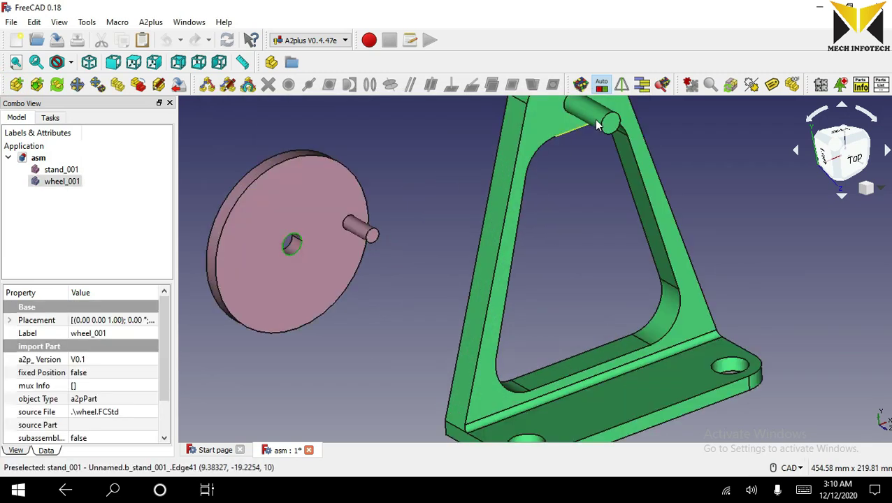
left_click(603, 120, "ctrl")
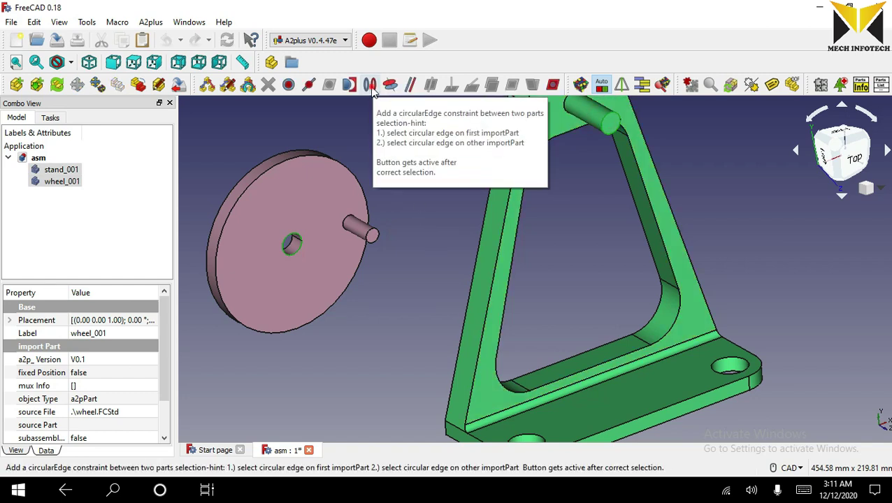
left_click(371, 89)
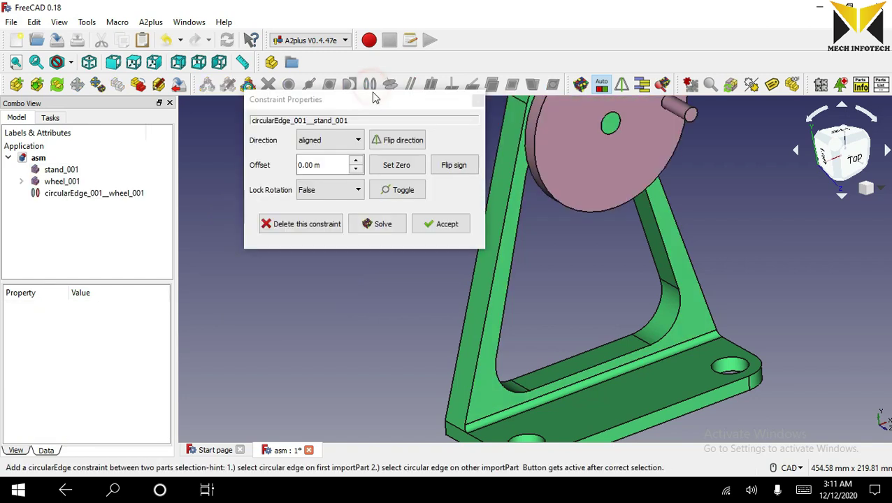
left_click(445, 229)
scroll(365, 273, "down", 4)
scroll(532, 212, "up", 3)
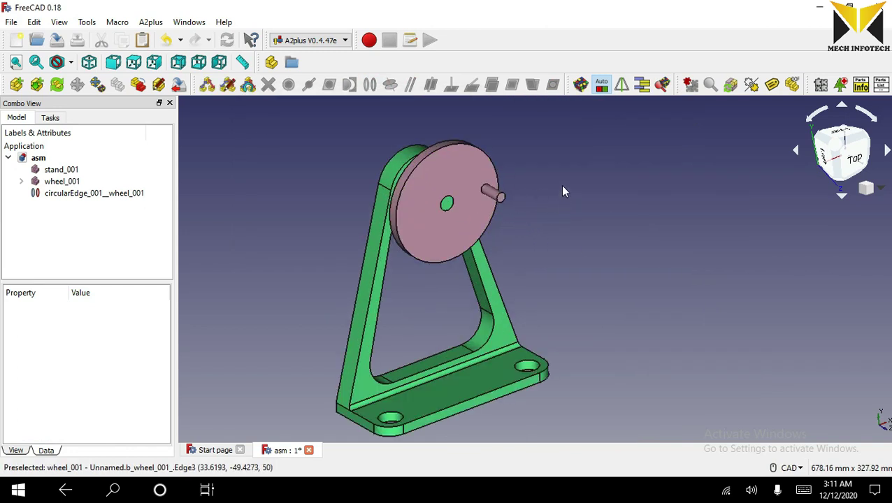
scroll(564, 190, "down", 2)
middle_click_drag(563, 189, 551, 319)
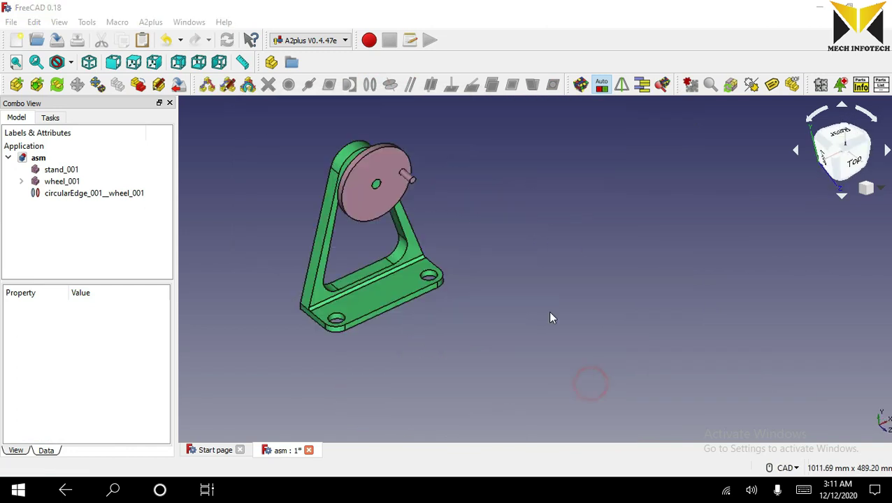
Import the cylinder file as cylinder_001 beside the stand and select it in the tree.
left_click(14, 86)
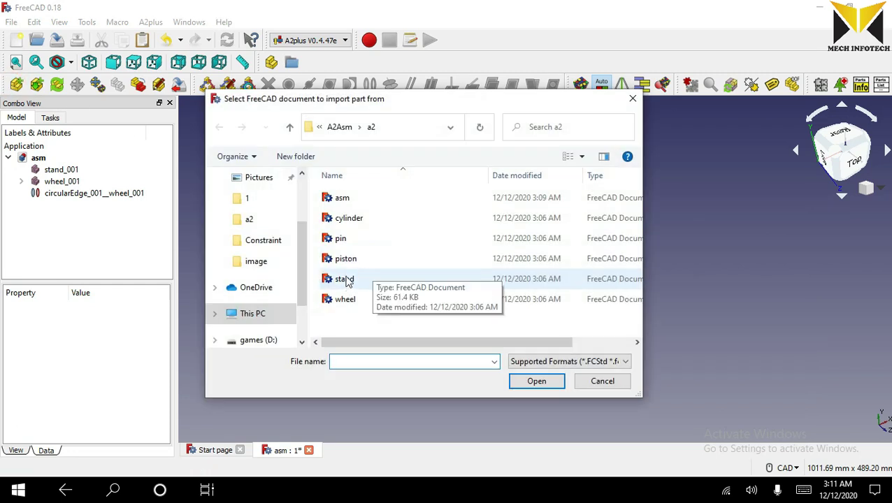
left_click(350, 223)
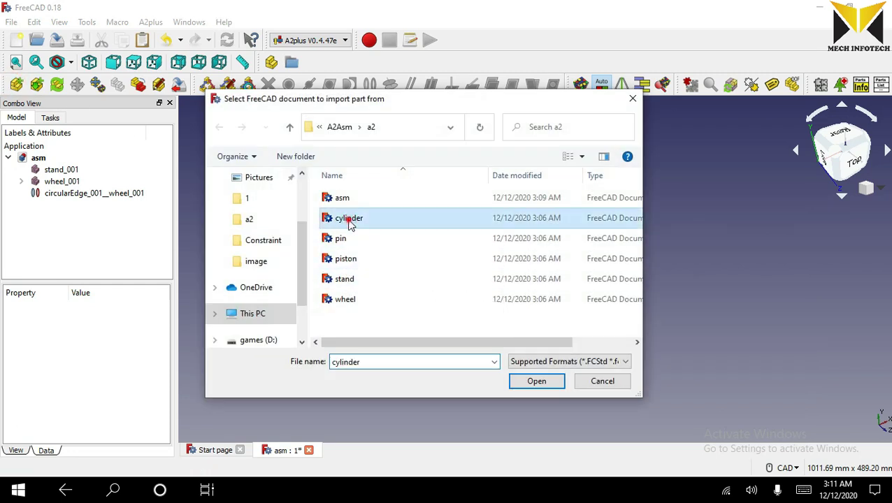
double_click(350, 222)
left_click(473, 263)
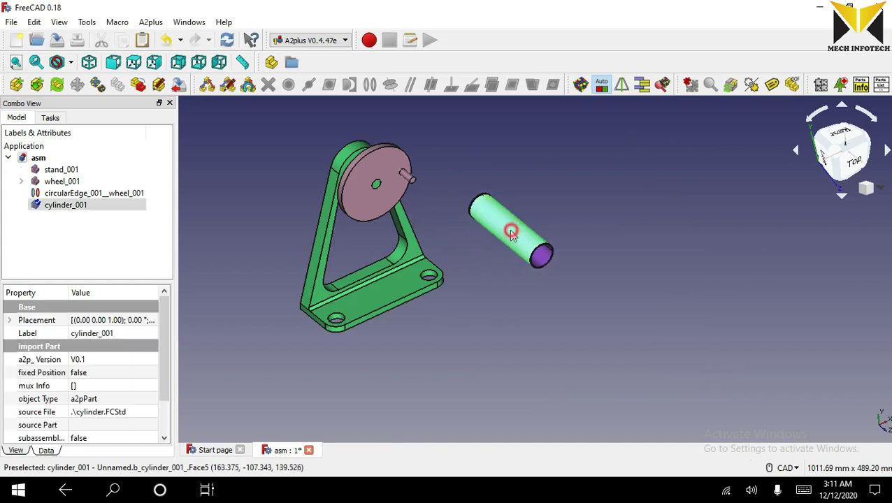
left_click(474, 262)
scroll(419, 212, "up", 3)
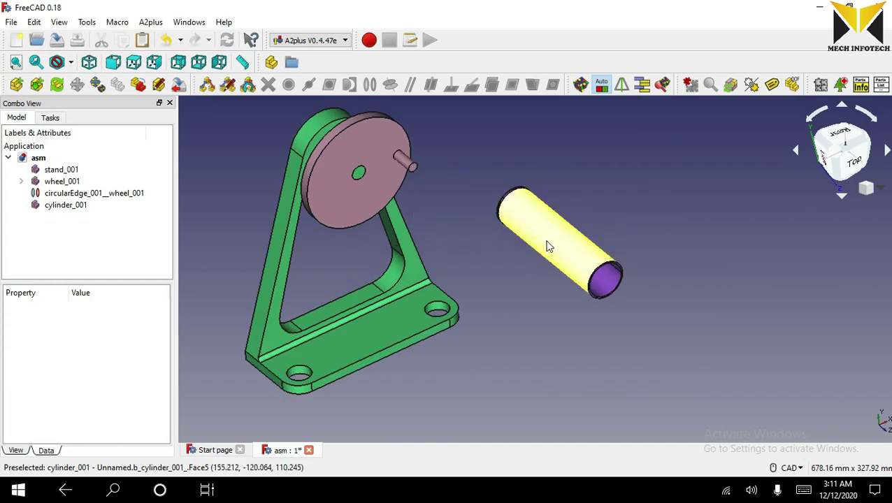
left_click(610, 344)
left_click(60, 205)
Rotate cylinder_001 a quarter turn with the Transform tool.
right_click(64, 208)
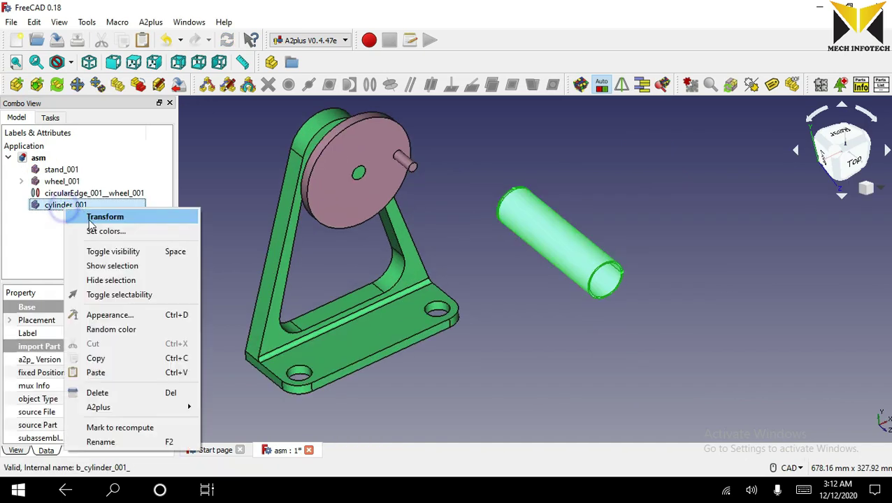
left_click(91, 218)
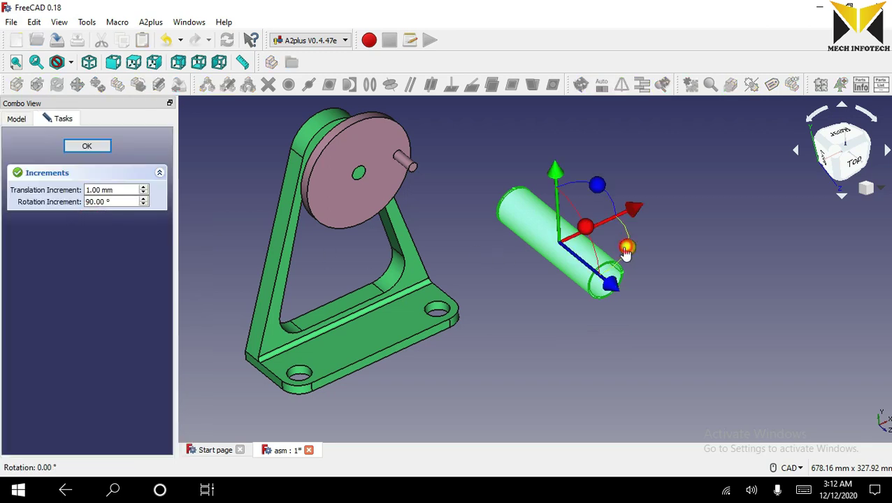
left_click_drag(622, 246, 344, 331)
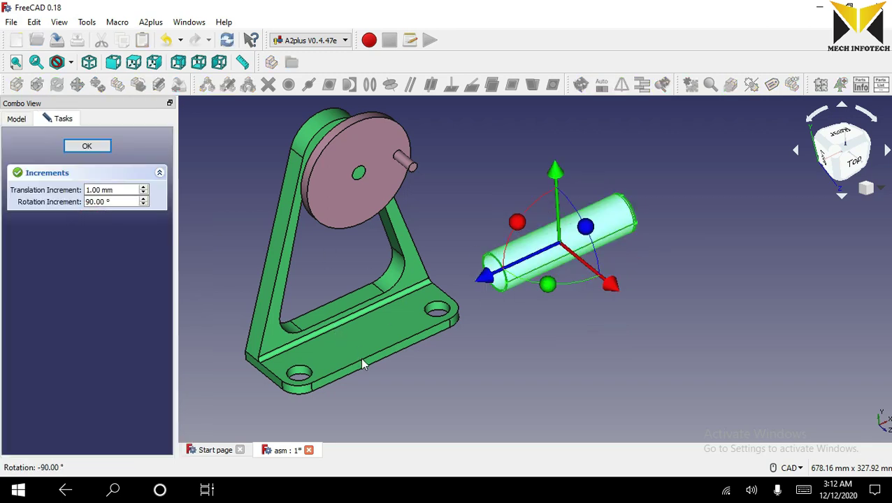
Raise cylinder_001 to wheel height and slide it along its axis toward the wheel.
right_click(48, 202)
left_click(82, 214)
left_click_drag(554, 174, 547, 103)
key("2")
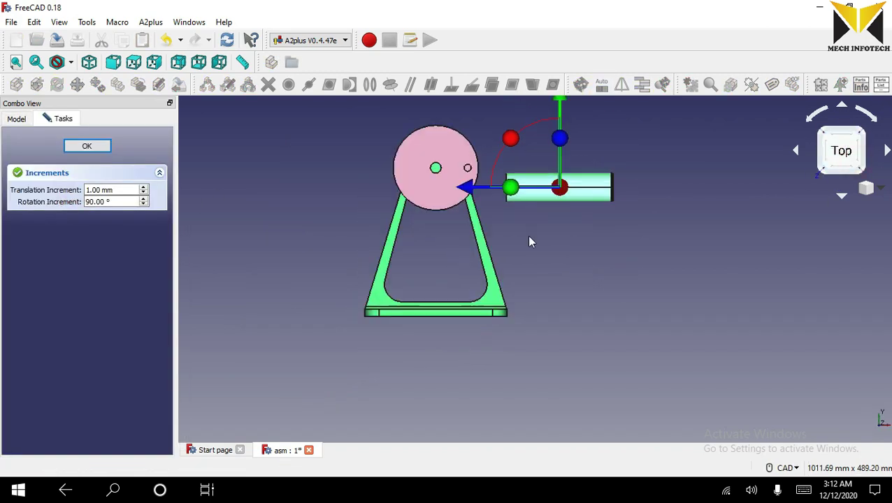
left_click_drag(539, 188, 536, 172)
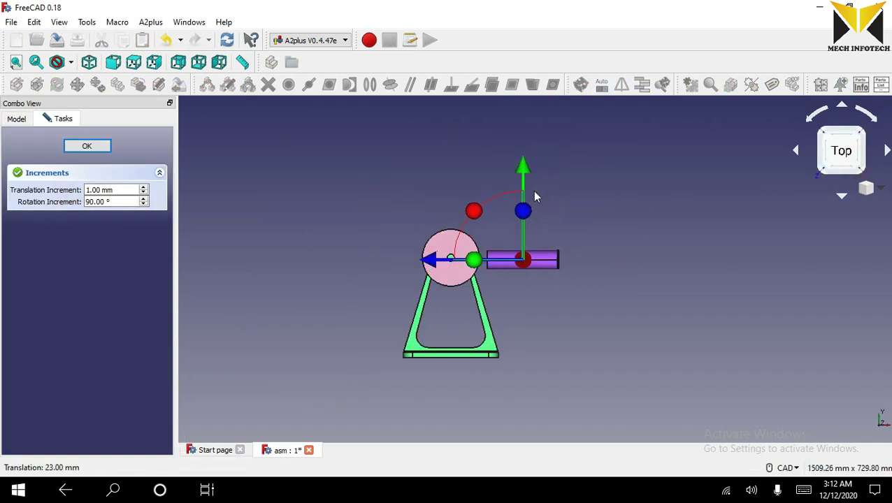
key("0")
left_click(100, 154)
Lower cylinder_001 and shift it sideways beside the wheel's crank pin.
key("4")
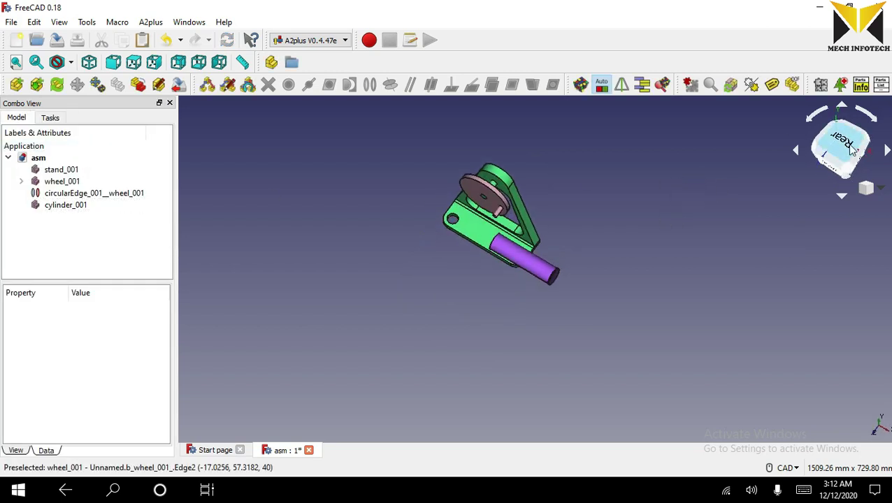
right_click(77, 205)
left_click(129, 214)
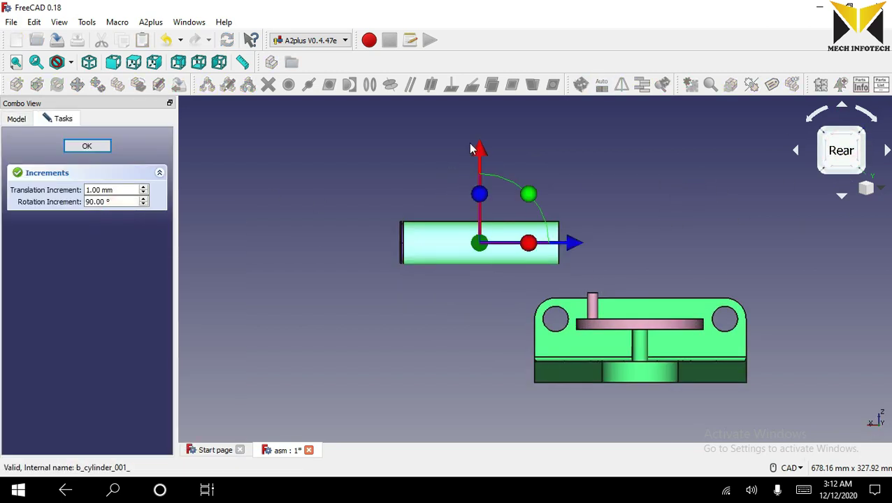
left_click_drag(478, 148, 481, 215)
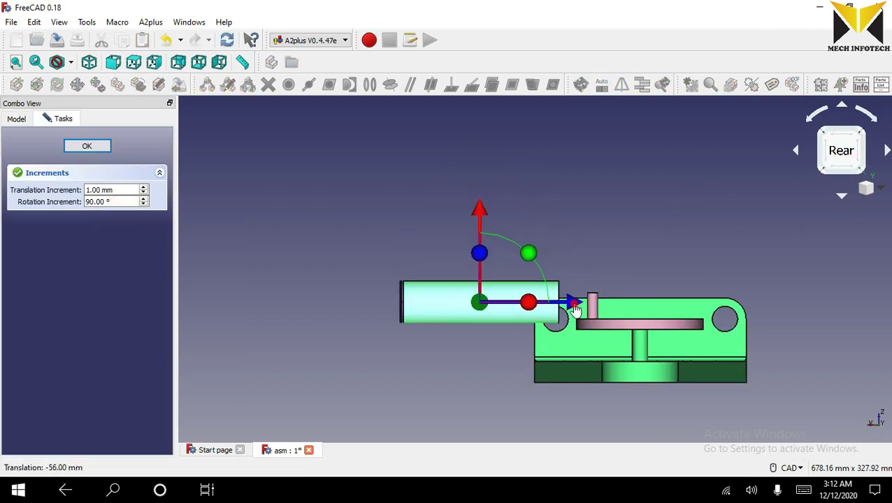
left_click_drag(575, 309, 585, 308)
Confirm the cylinder's final placement and orbit to an angled view.
left_click(84, 145)
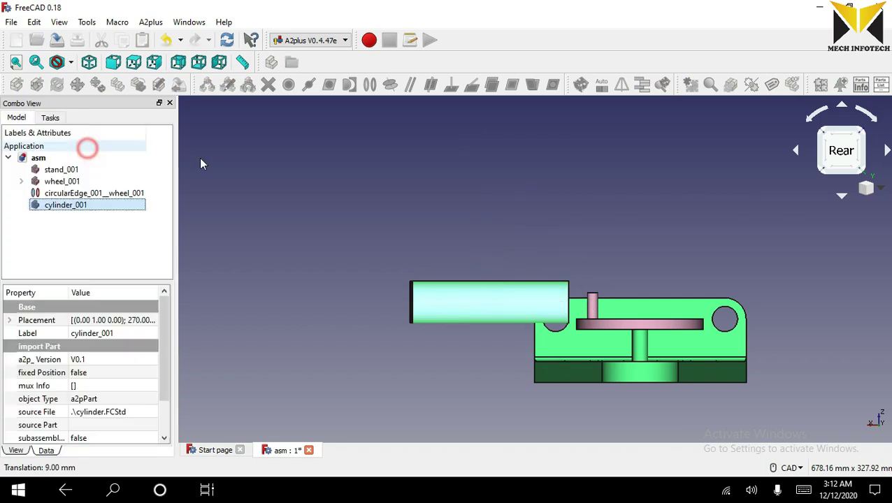
left_click(284, 173)
mouse_move(404, 193)
middle_mouse_down()
mouse_move(408, 201)
mouse_move(315, 234)
mouse_move(507, 298)
mouse_move(669, 185)
mouse_move(489, 231)
mouse_move(403, 323)
mouse_move(363, 311)
middle_mouse_up()
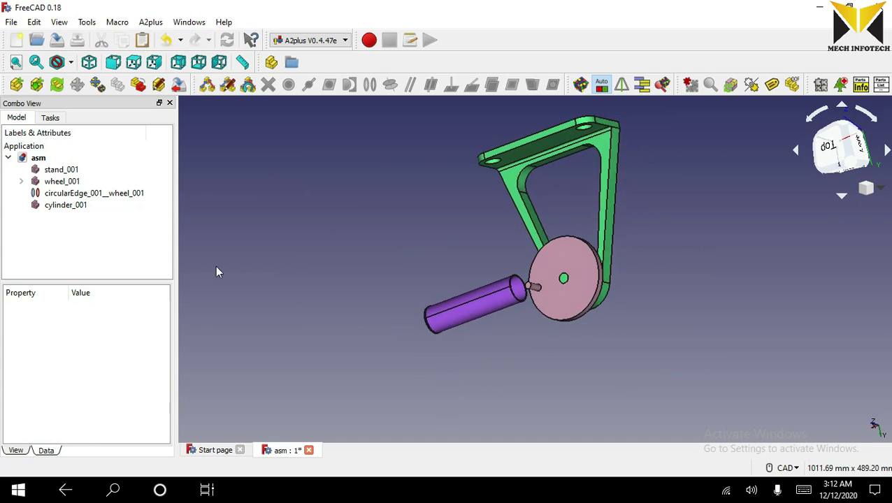
left_click(272, 321)
Set cylinder_001's fixed Position property to true.
left_click(63, 207)
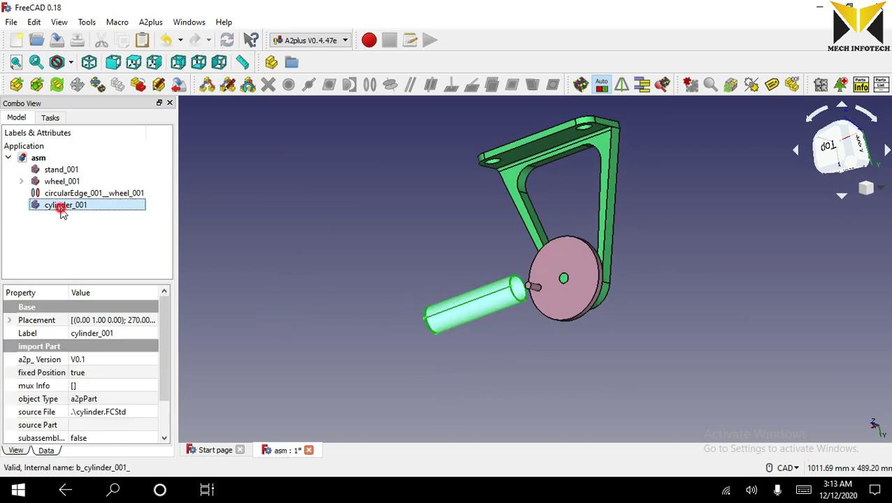
left_click(105, 372)
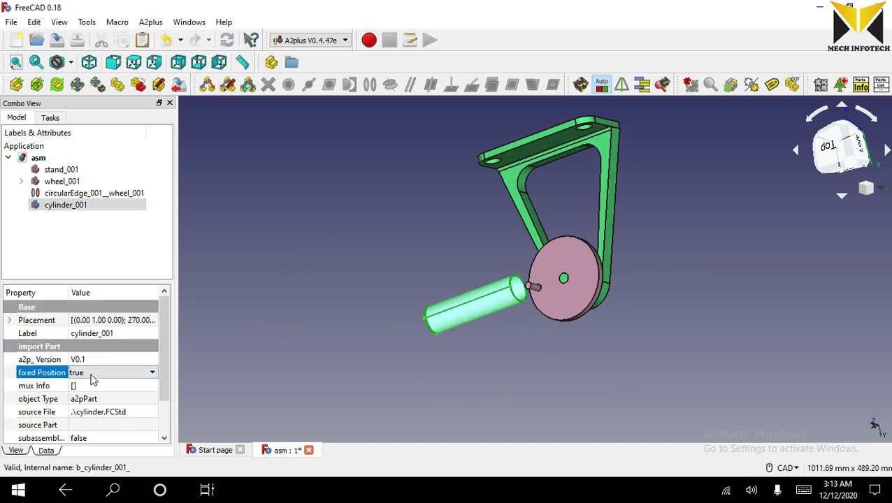
left_click(91, 373)
left_click(77, 393)
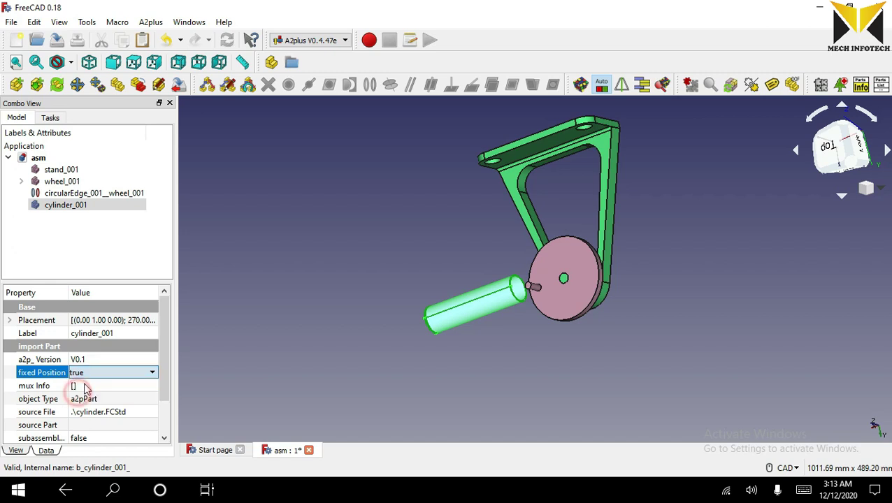
Orbit to a rear view and bring up the A2plus part-import file picker.
left_click(302, 276)
scroll(309, 313, "down", 3)
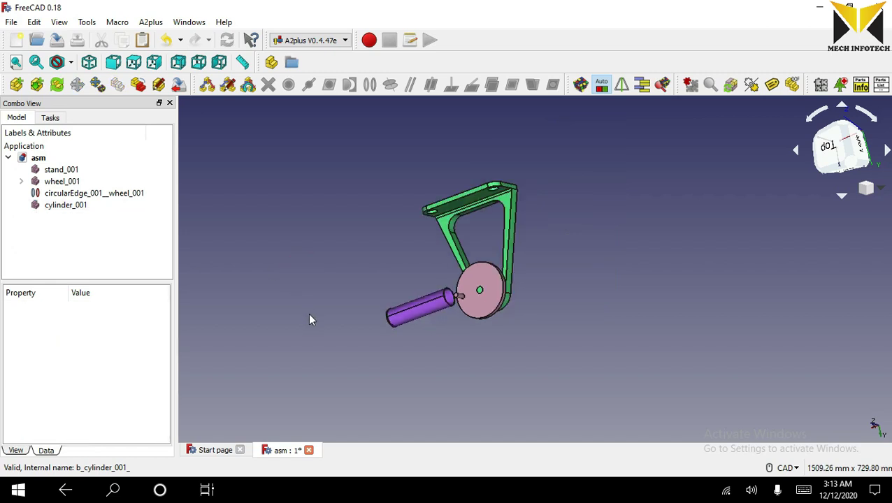
scroll(308, 313, "down", 2)
mouse_move(308, 314)
middle_mouse_down()
mouse_move(497, 180)
mouse_move(446, 239)
mouse_move(495, 246)
middle_mouse_up()
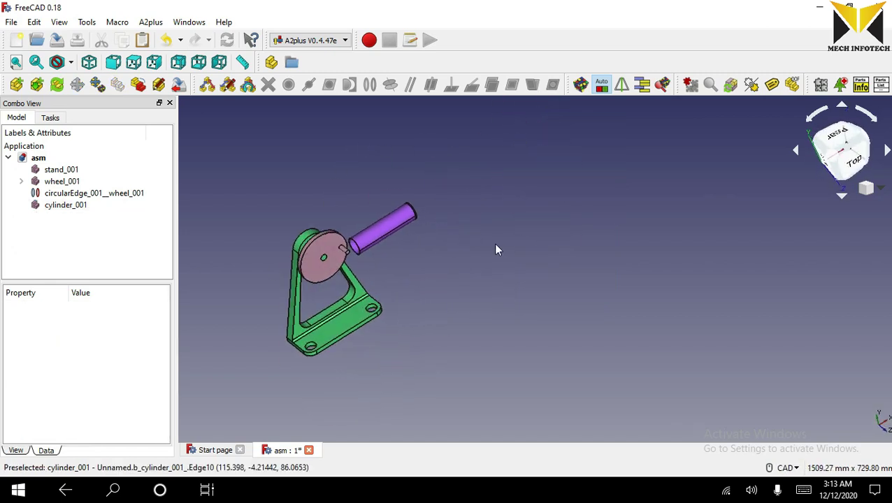
scroll(495, 246, "down", 5)
scroll(467, 257, "up", 5)
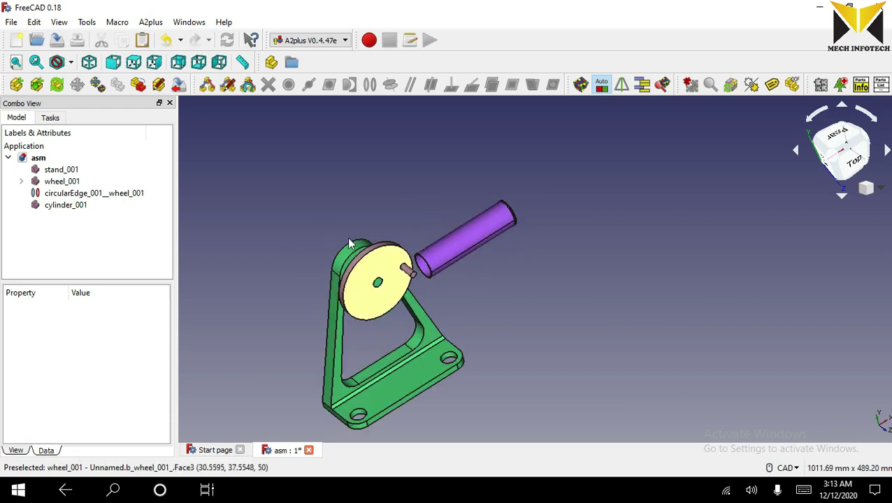
left_click(16, 85)
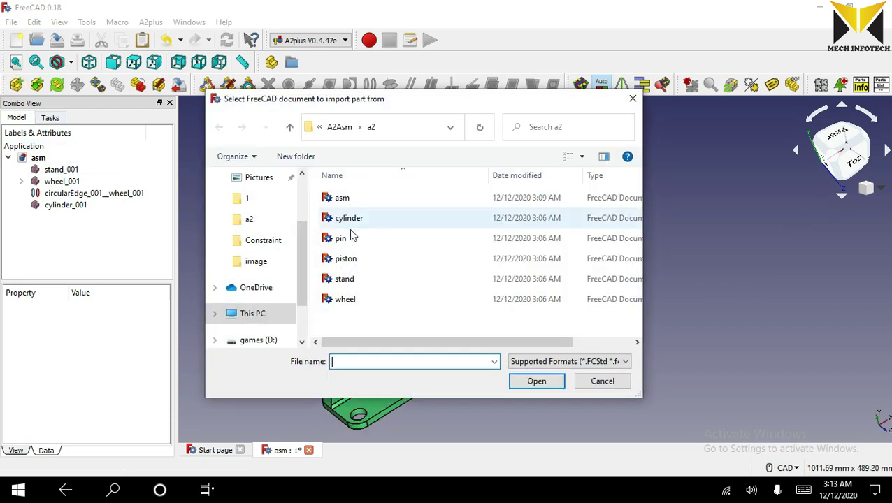
Import the pin file as pin_001 and zoom in on the wheel and pin.
left_click(338, 239)
double_click(338, 239)
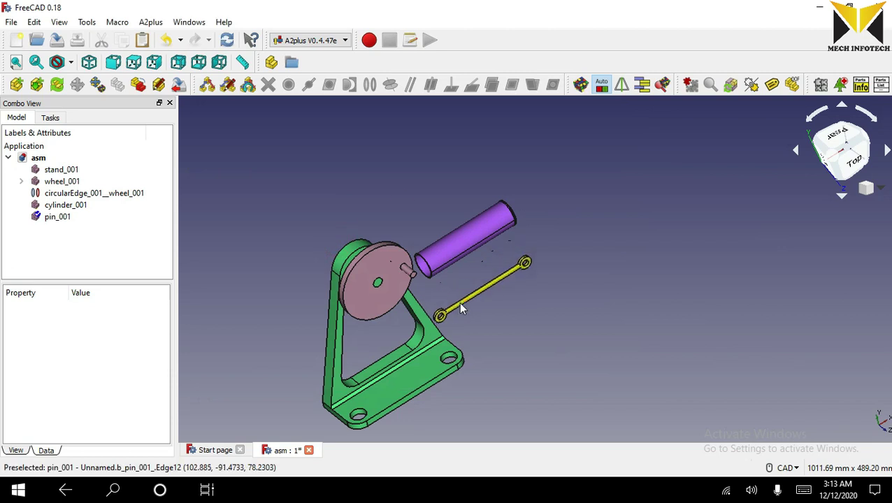
left_click(434, 311)
scroll(429, 304, "up", 2)
left_click(486, 321)
scroll(483, 318, "up", 3)
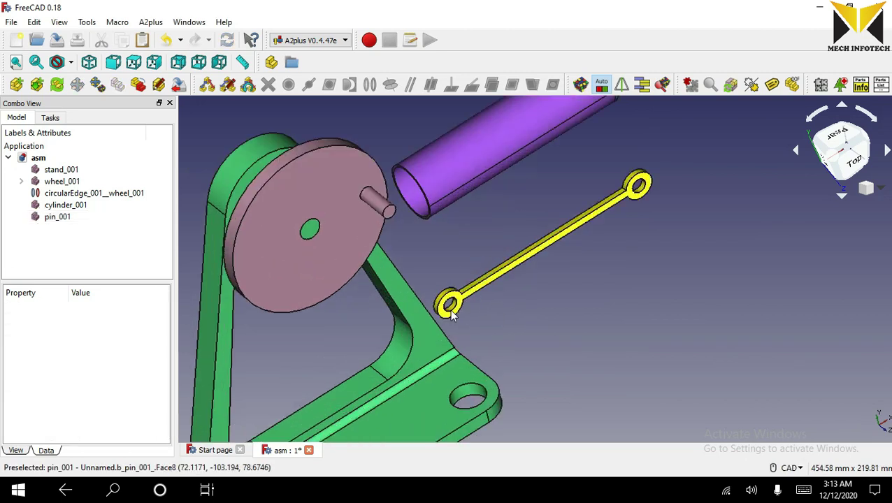
scroll(455, 312, "up", 2)
left_click(458, 313)
scroll(621, 356, "down", 2)
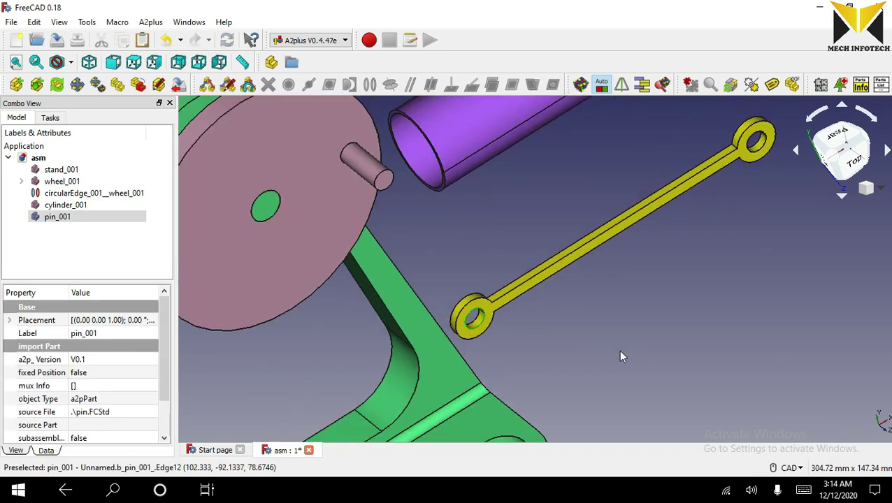
Seat pin_001's lower eye on the crank pin's end with a circularEdge constraint.
left_click(387, 177)
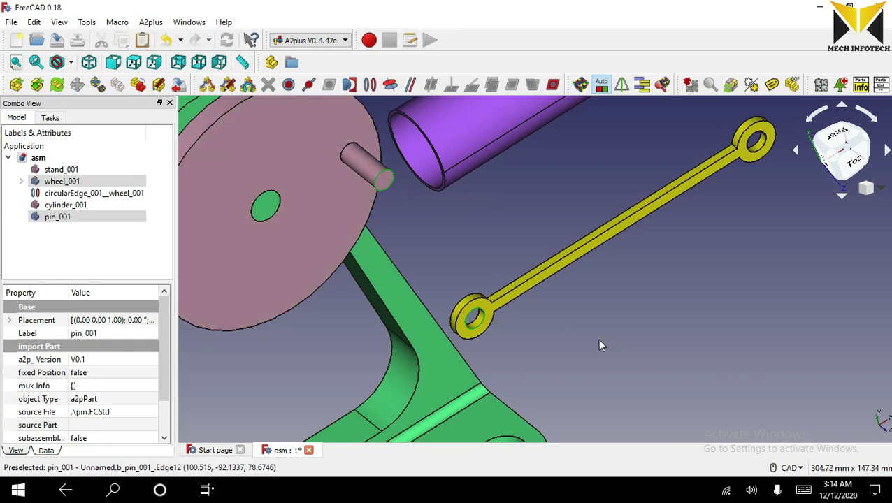
left_click(370, 84)
left_click(451, 225)
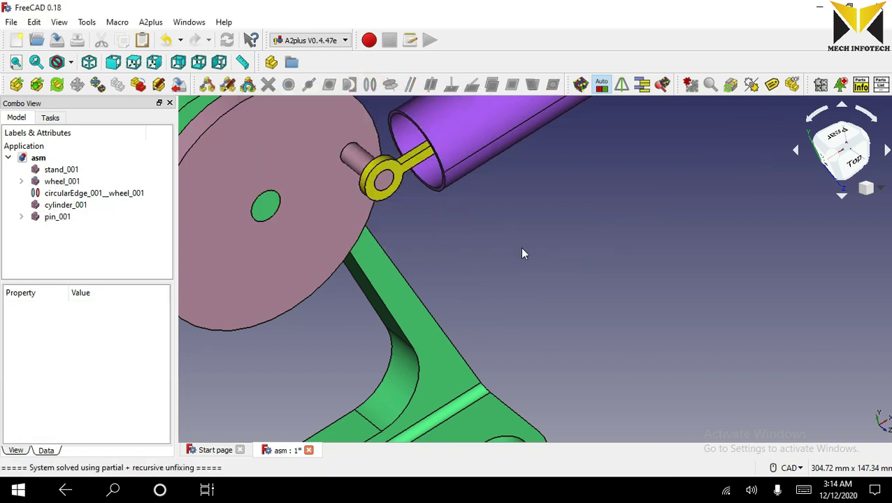
scroll(519, 246, "down", 3)
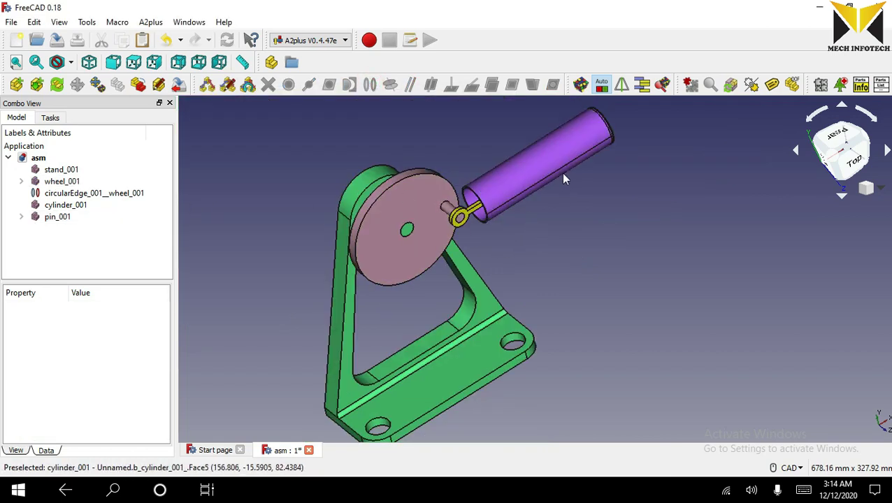
left_click(521, 181)
scroll(521, 182, "up", 2)
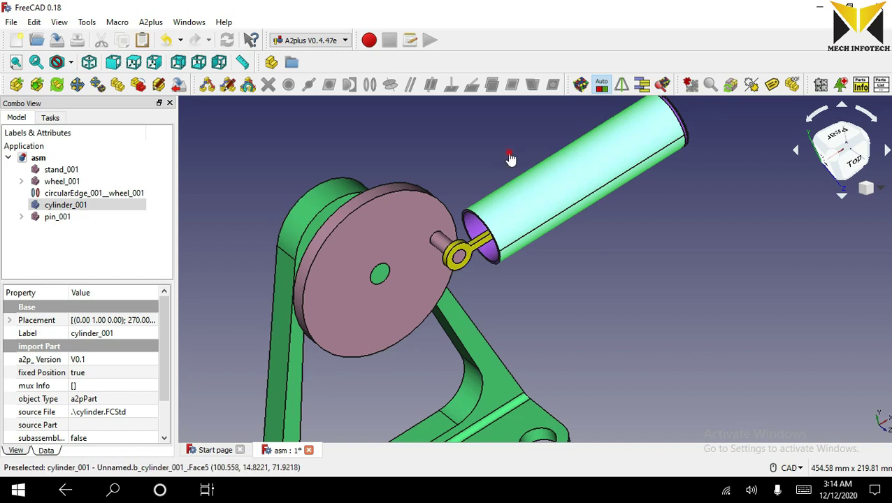
Set the cylinder's shape colour to purple in its Display properties.
left_click(106, 268)
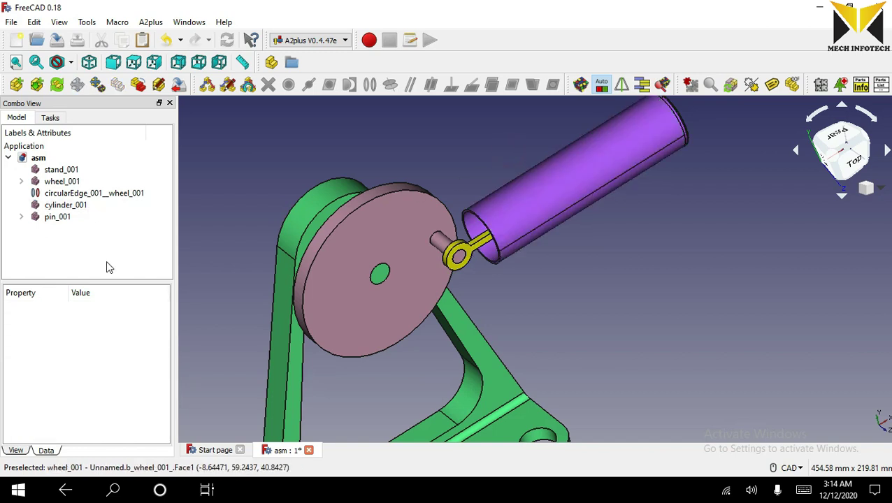
right_click(59, 206)
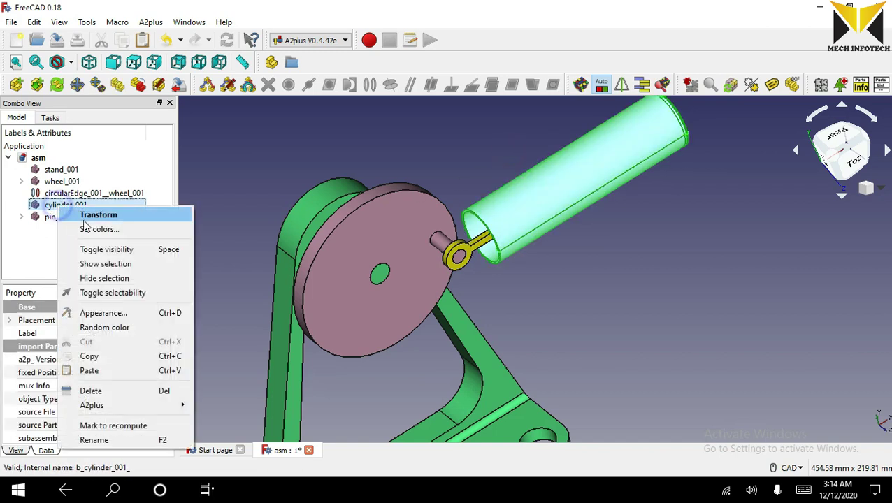
left_click(108, 316)
left_click(523, 348)
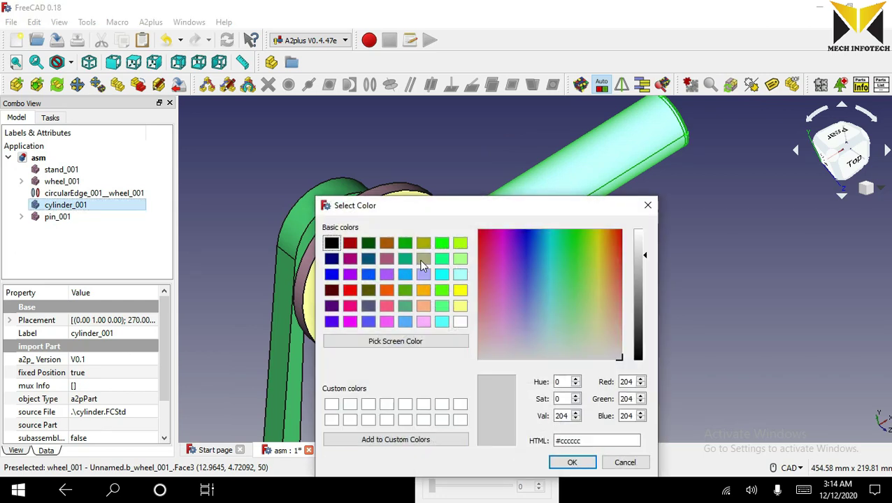
left_click(387, 274)
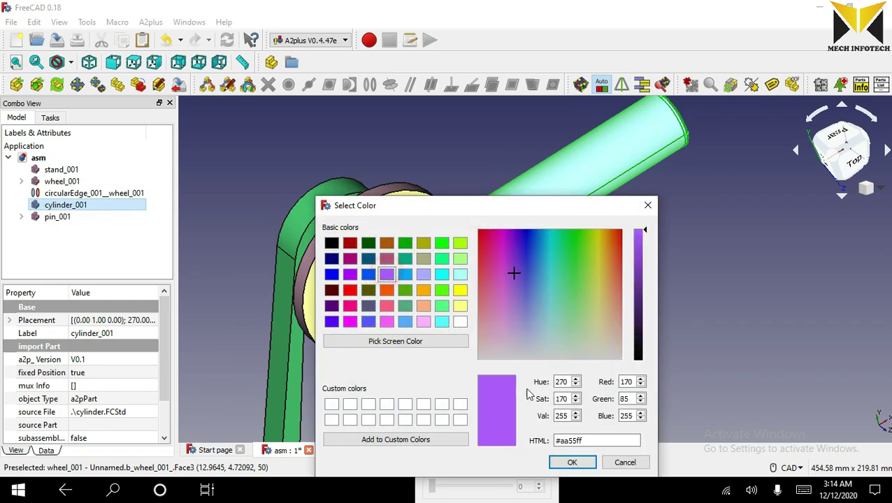
left_click(569, 462)
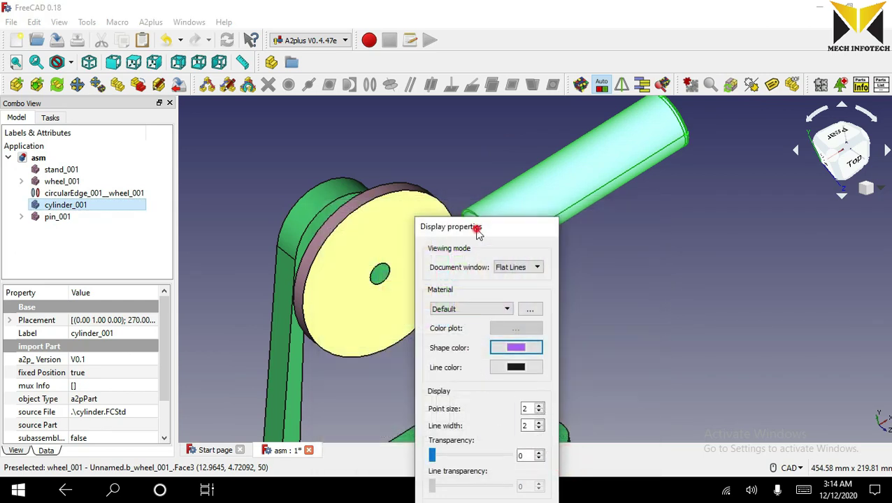
Raise the cylinder's transparency to about 88 and close the display settings.
left_click_drag(477, 232, 260, 139)
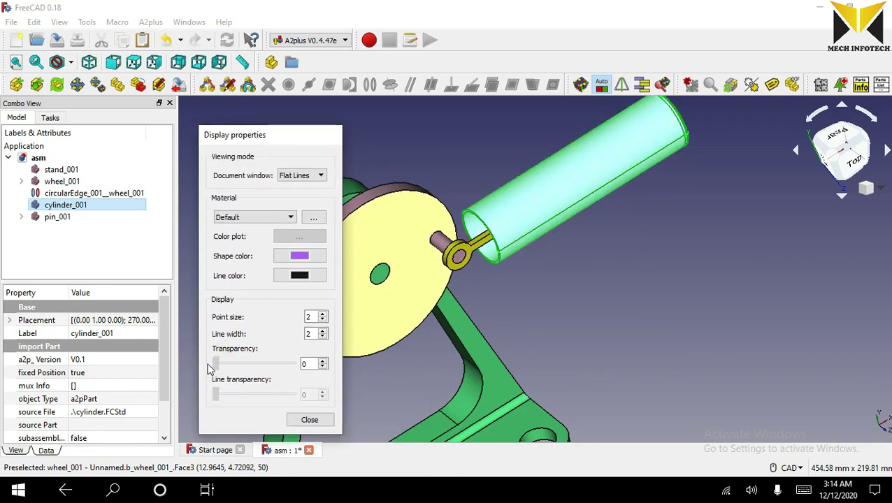
left_click_drag(217, 363, 275, 364)
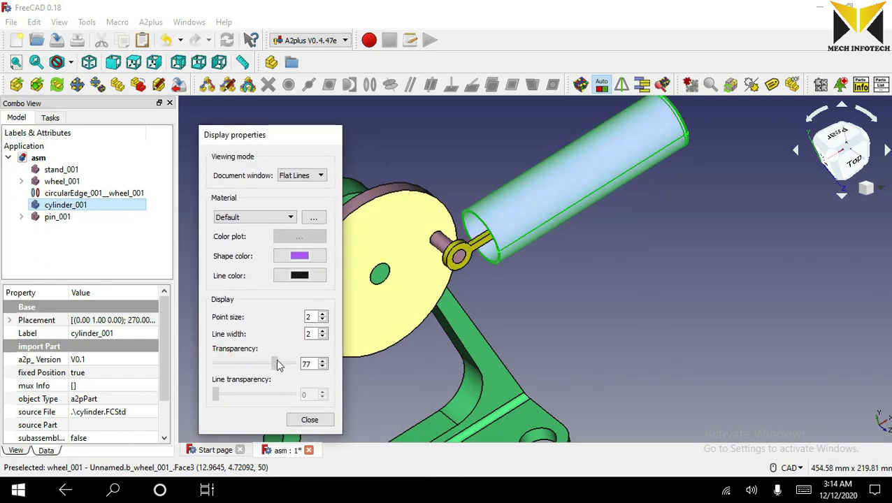
left_click_drag(282, 365, 287, 367)
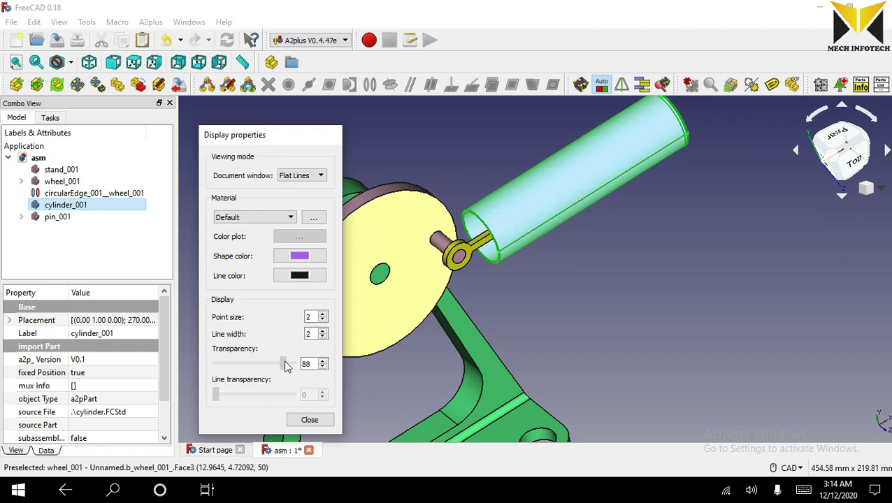
left_click(312, 421)
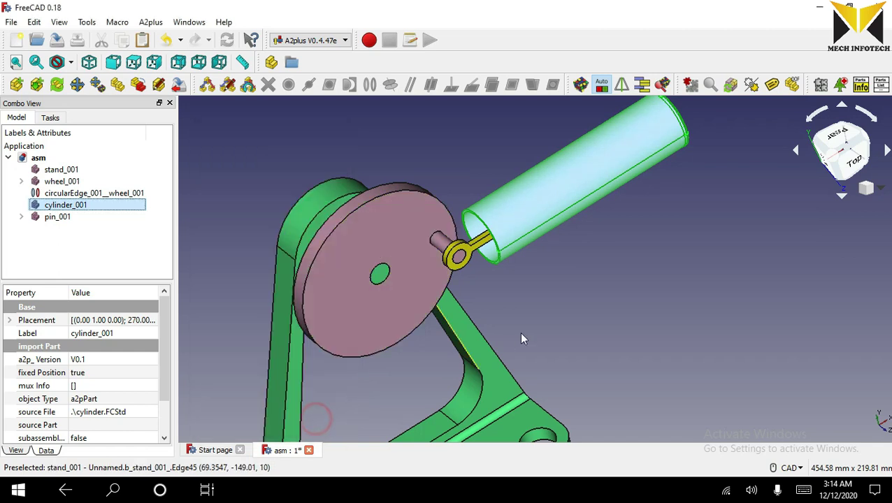
mouse_move(519, 332)
middle_mouse_down()
mouse_move(544, 312)
mouse_move(538, 246)
mouse_move(548, 265)
middle_mouse_up()
Flip the direction of the rod's last constraint with the wheel selected.
scroll(554, 287, "down", 3)
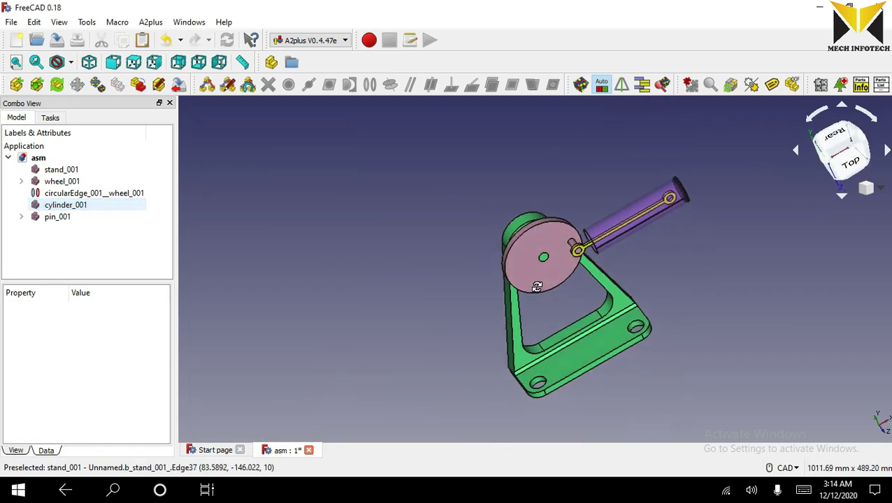
scroll(548, 266, "up", 3)
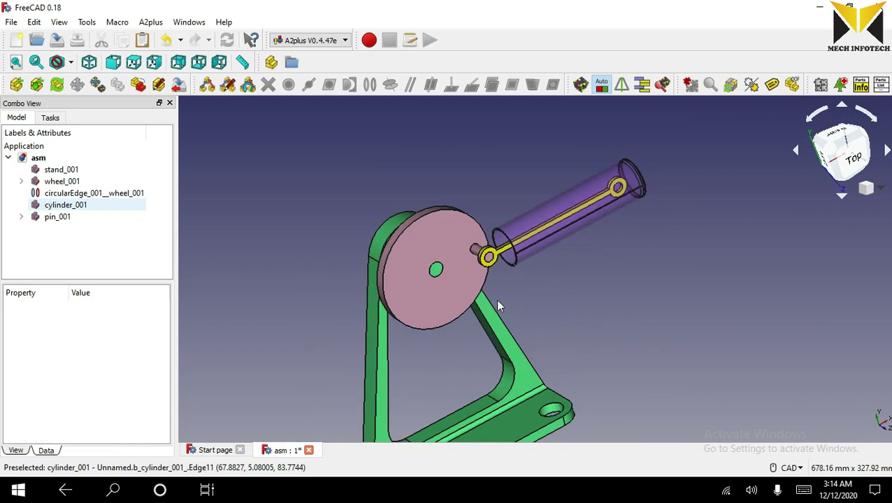
middle_click_drag(402, 201, 350, 155)
left_click(458, 201)
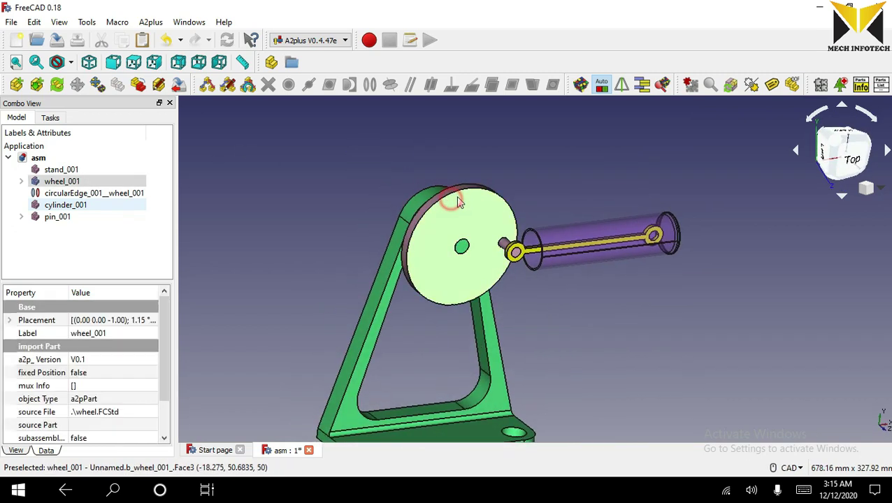
left_click(621, 84)
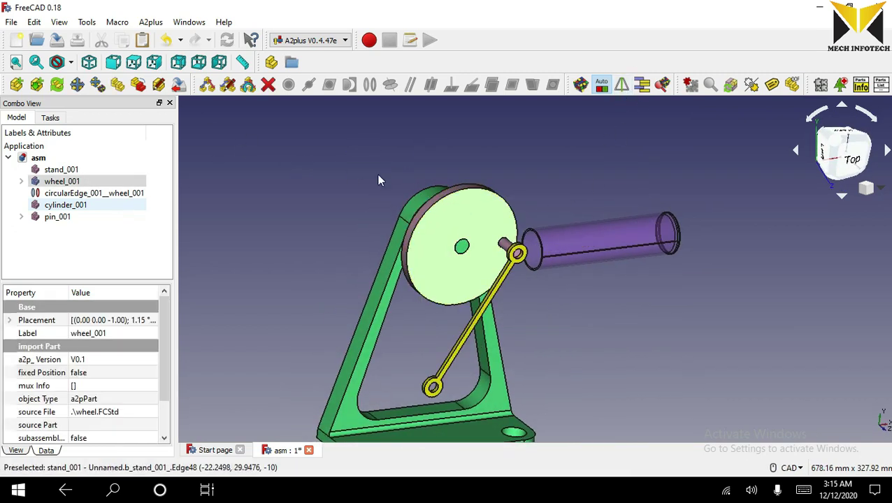
left_click(305, 174)
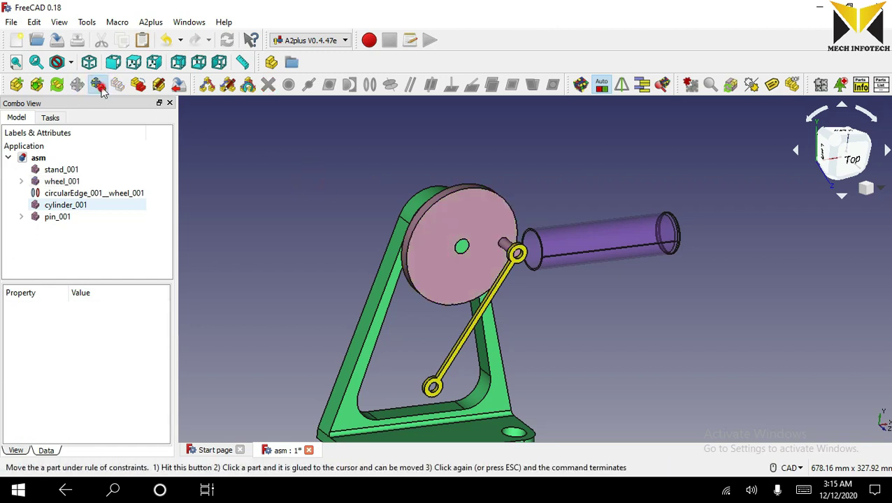
Turn the wheel under its constraints so the crank pin swings left.
left_click(98, 84)
left_click(440, 200)
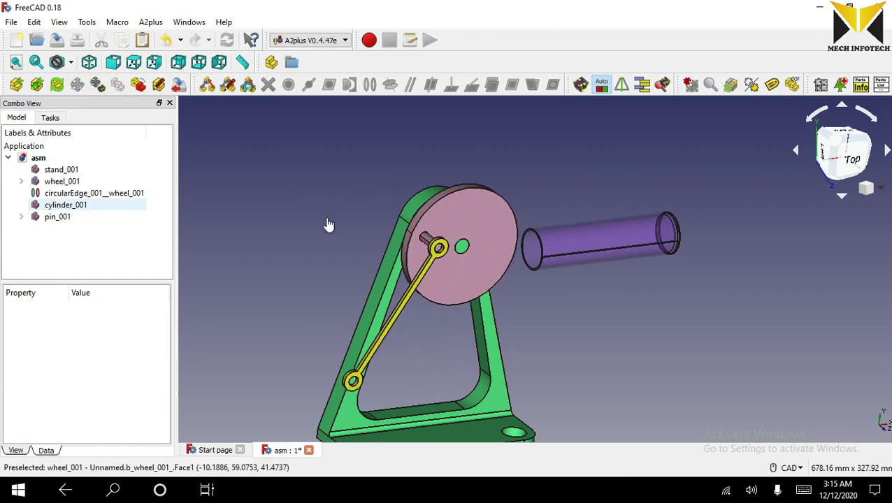
scroll(434, 222, "up", 3)
scroll(434, 223, "down", 1)
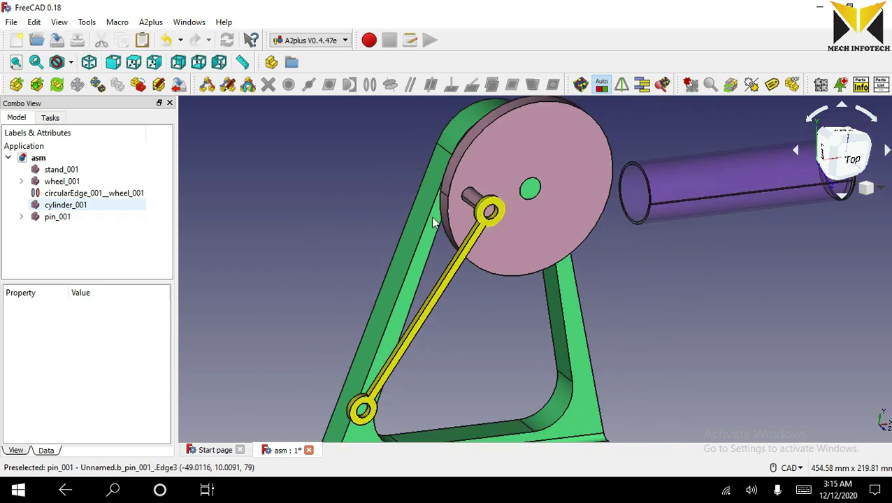
Flip pin_001's constraint so the connecting rod points upward.
left_click(480, 222)
left_click(621, 85)
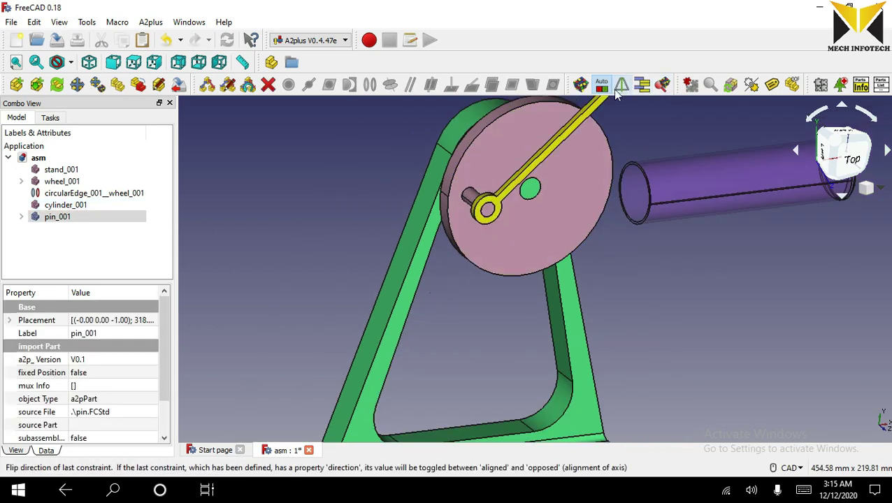
scroll(488, 235, "down", 2)
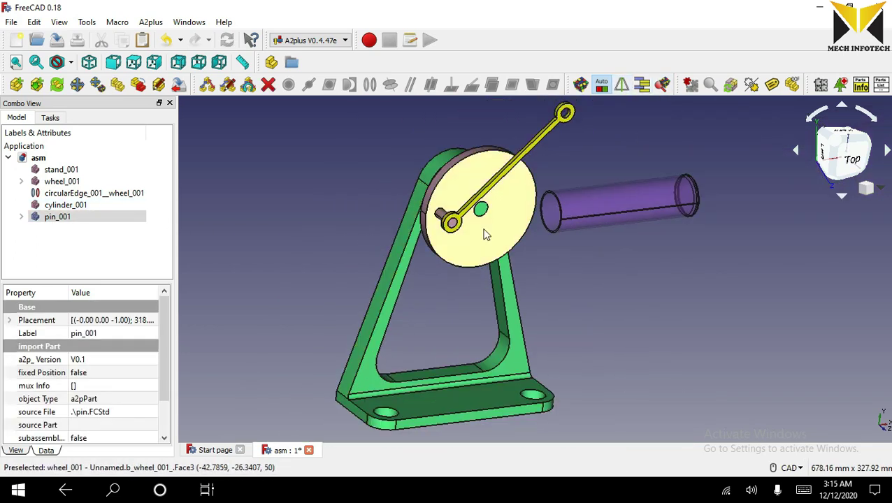
left_click(294, 157)
middle_click_drag(310, 167, 339, 174)
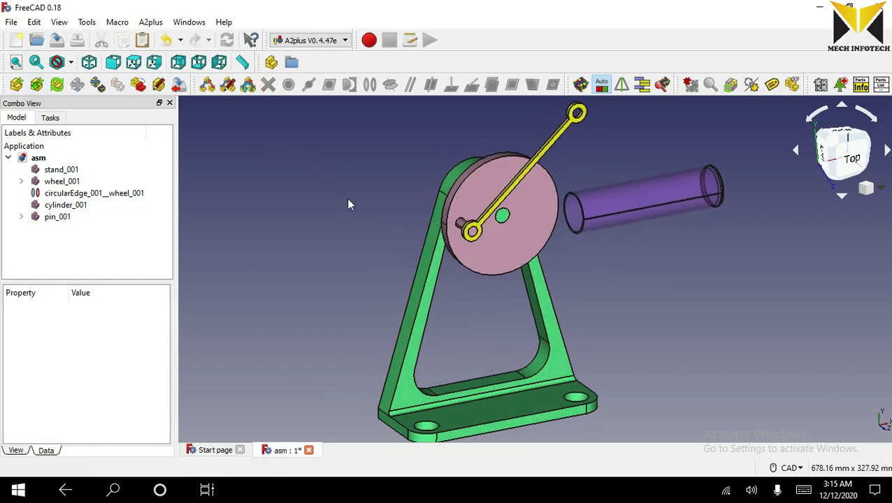
Import the piston part as piston_001, placing it right of the wheel.
left_click(16, 84)
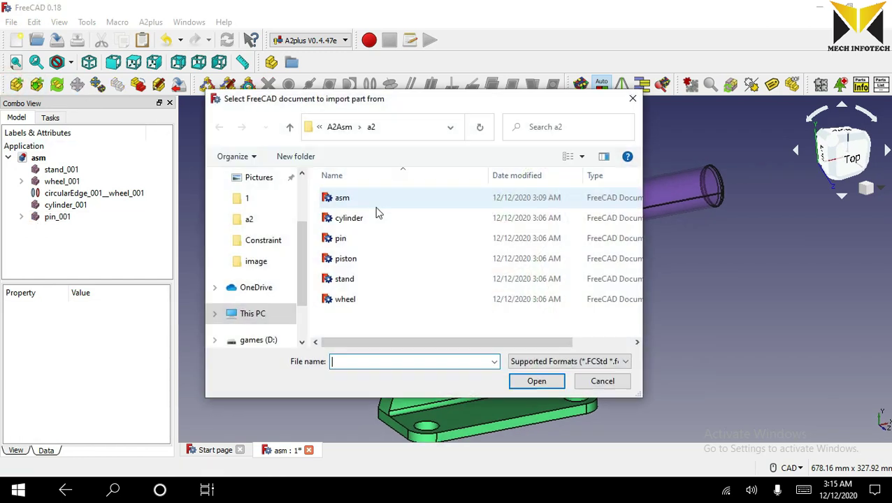
double_click(342, 259)
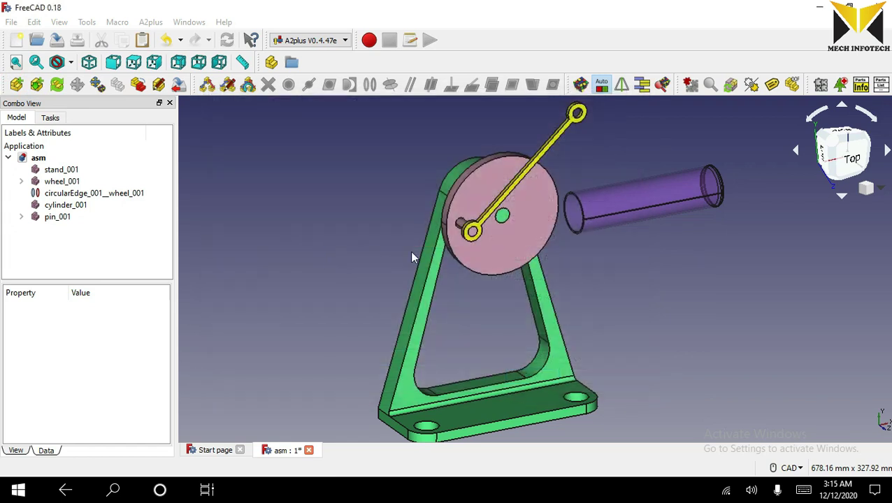
left_click(603, 273)
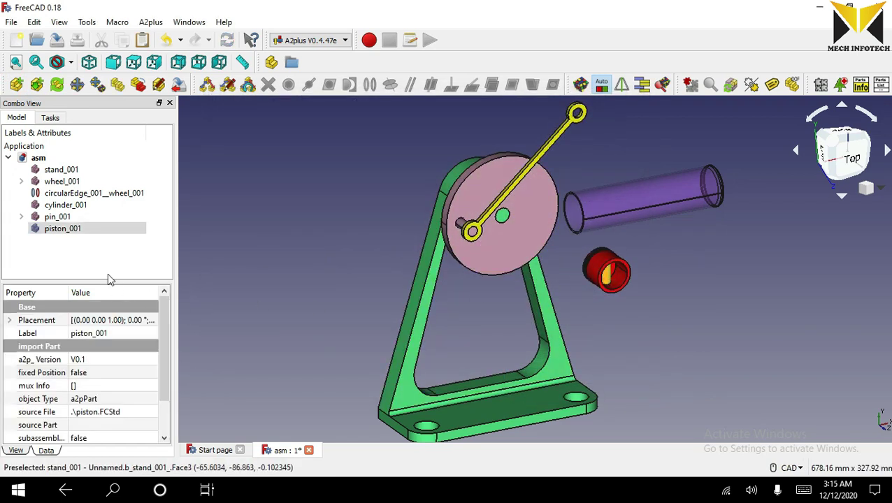
Rotate piston_001 a quarter turn with the Transform dragger.
left_click(304, 233)
right_click(69, 235)
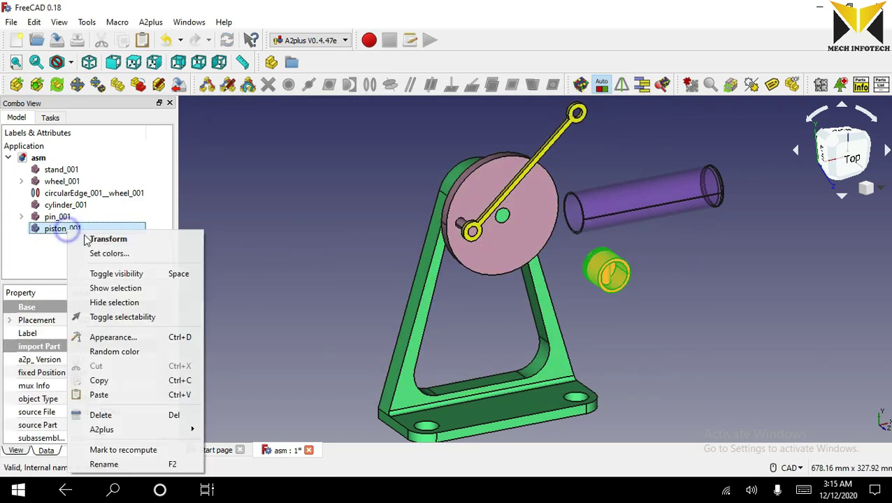
left_click(94, 239)
mouse_move(675, 289)
left_mouse_down()
mouse_move(537, 334)
mouse_move(372, 363)
left_mouse_up()
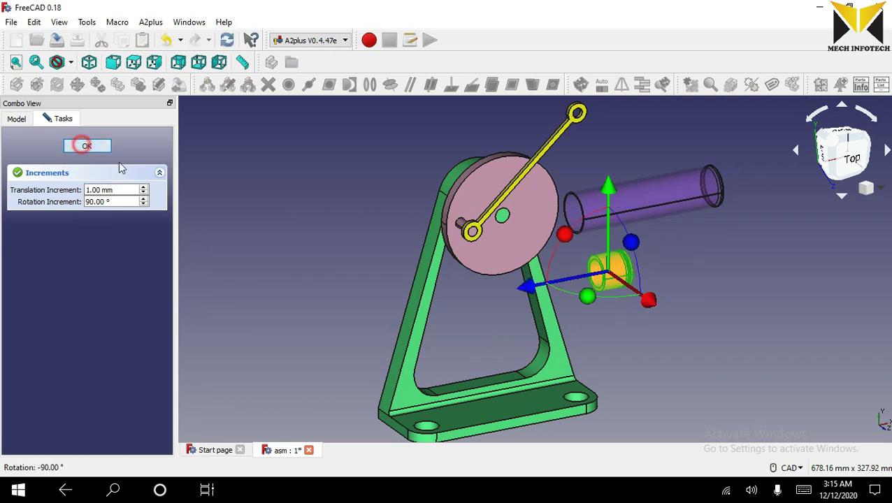
scroll(608, 280, "up", 3)
middle_click_drag(769, 364, 607, 294)
scroll(661, 306, "up", 2)
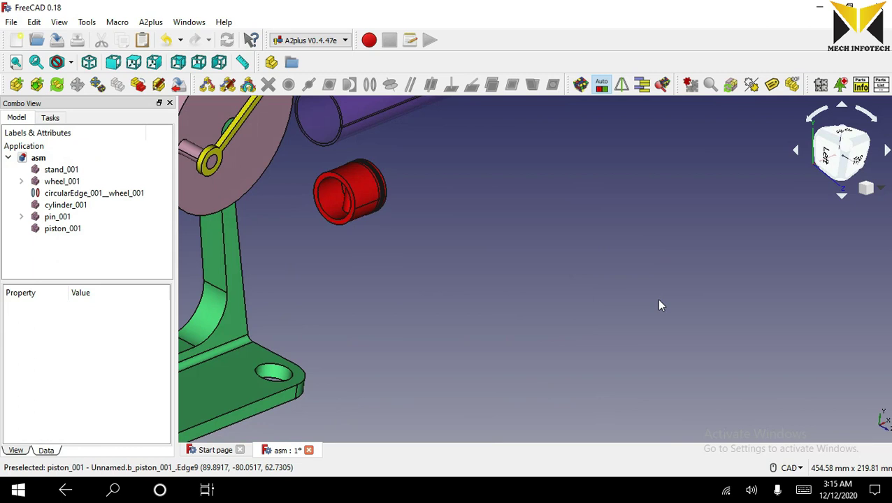
scroll(608, 293, "down", 3)
scroll(549, 273, "up", 3)
Transform piston_001 again, turning it 90° about another axis to match the cylinder.
left_click(70, 229)
right_click(80, 230)
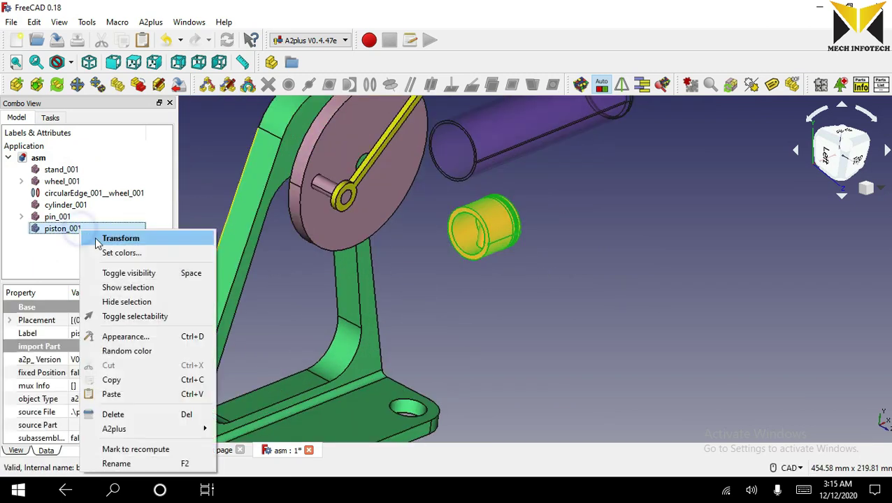
left_click(120, 239)
left_click_drag(529, 205, 548, 268)
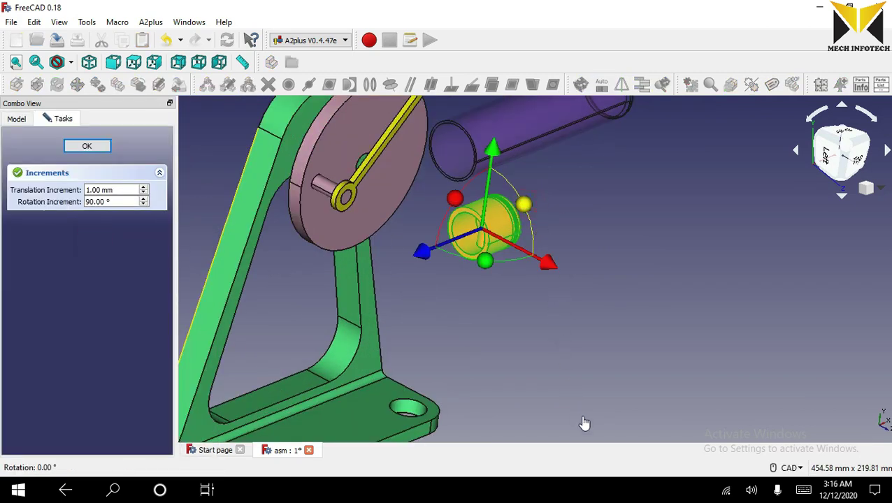
mouse_move(507, 138)
left_mouse_down()
mouse_move(478, 104)
mouse_move(486, 113)
left_mouse_up()
left_click(587, 195)
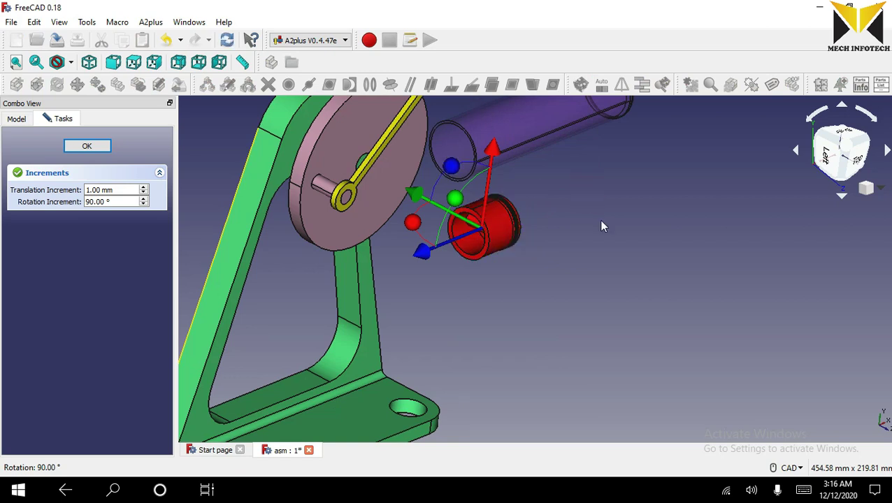
left_click(107, 150)
Apply an accepted axisCoincident constraint between the piston's bore and the rod's upper eye hole.
key("0")
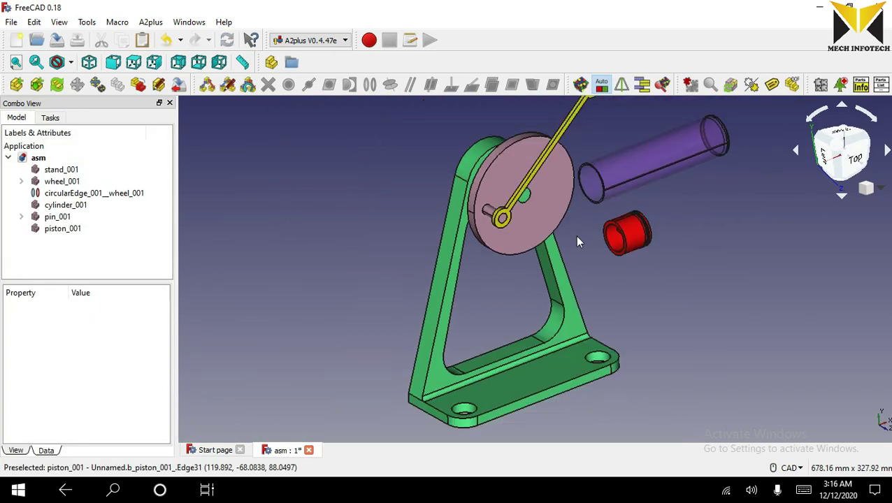
middle_click_drag(626, 213, 620, 367)
left_click(620, 367)
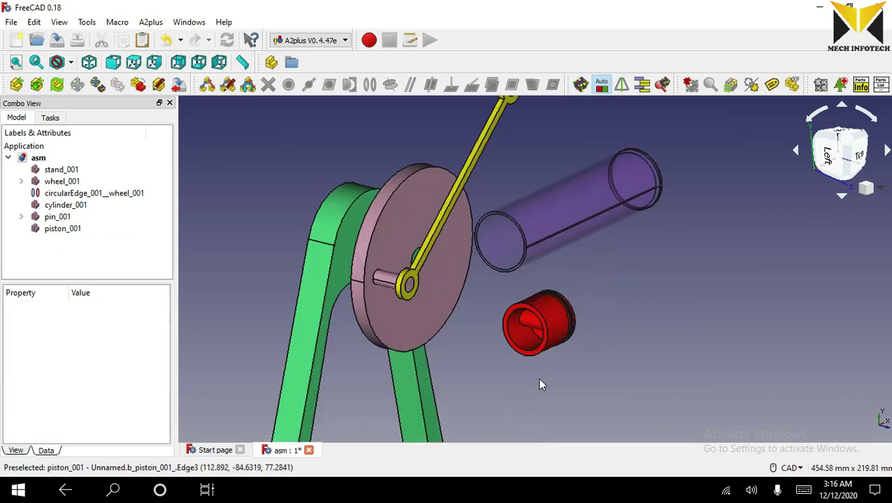
scroll(538, 377, "up", 3)
left_click(535, 297)
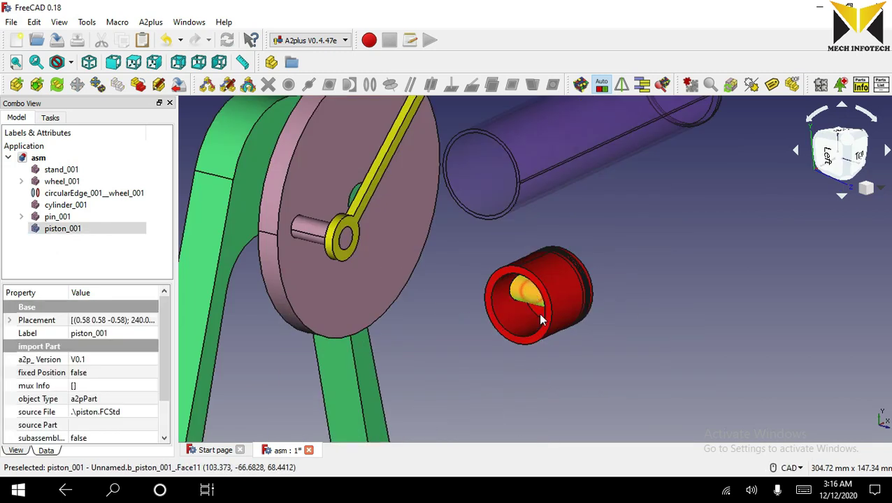
scroll(522, 361, "down", 5)
scroll(526, 245, "up", 2)
scroll(521, 244, "up", 5)
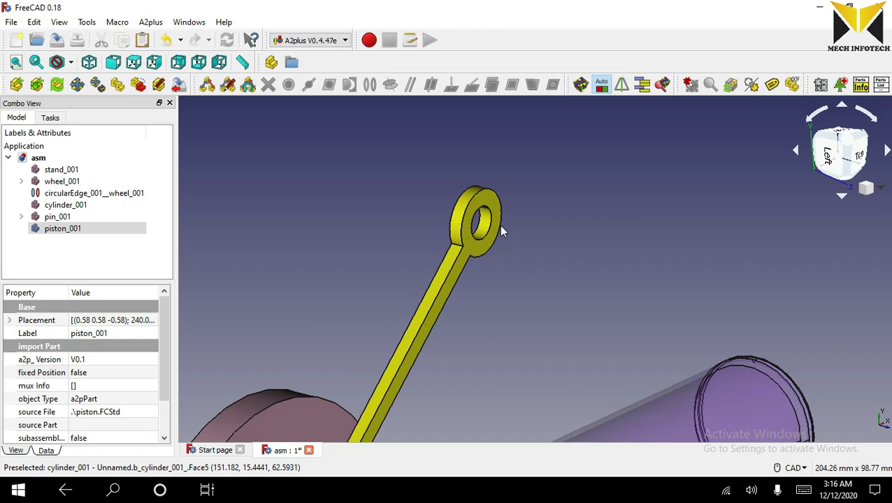
left_click(484, 227, "ctrl")
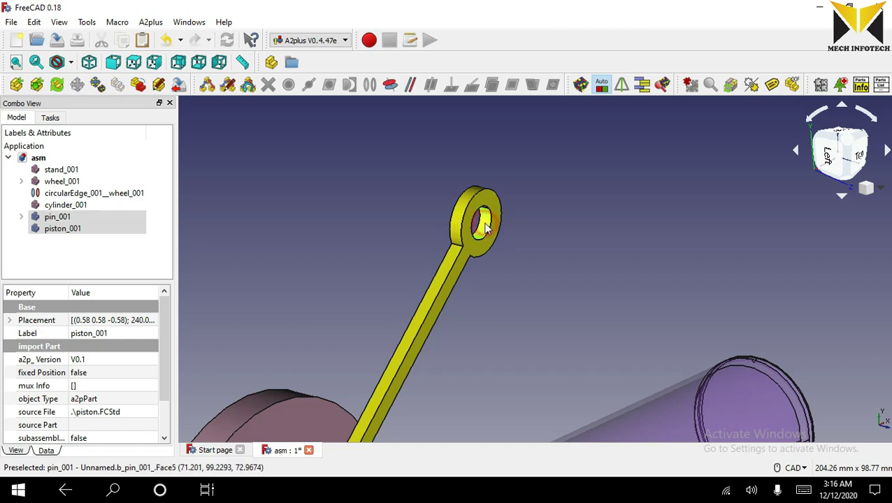
scroll(534, 202, "down", 5)
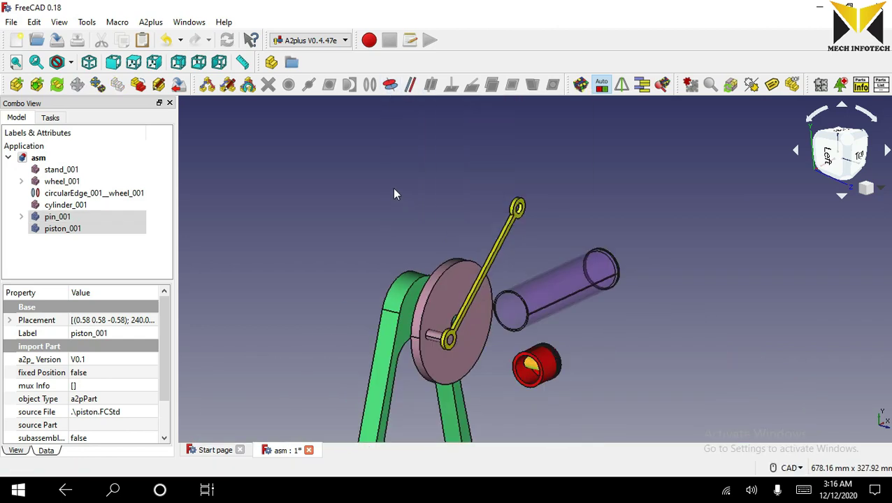
left_click(390, 86)
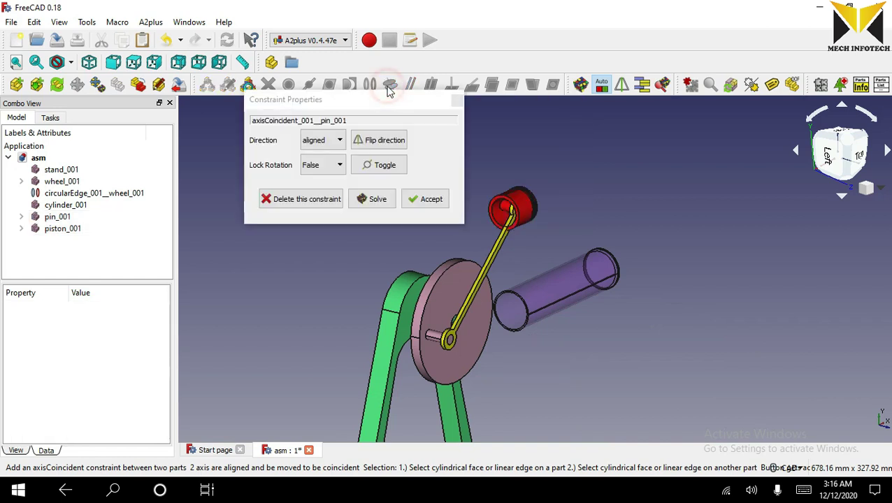
left_click(427, 200)
scroll(547, 237, "up", 2)
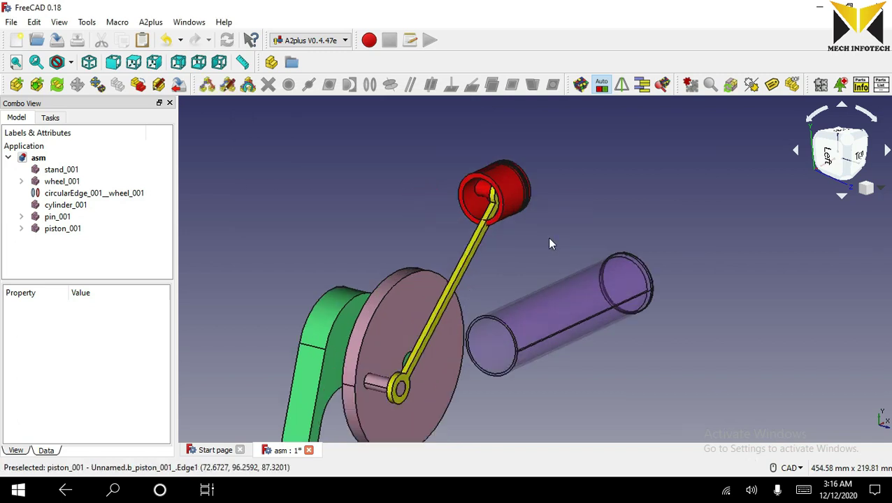
Apply an accepted axisCoincident constraint between the piston's outer face and the purple cylinder's bore.
left_click(514, 202)
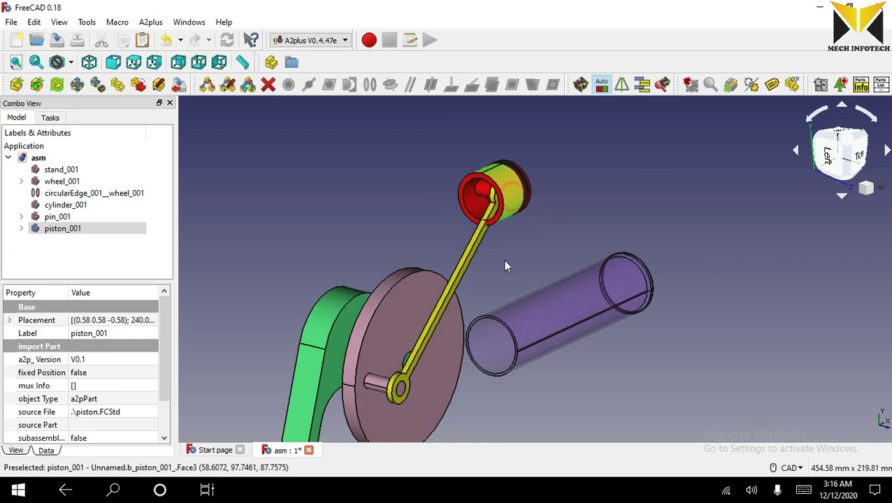
scroll(469, 384, "up", 2)
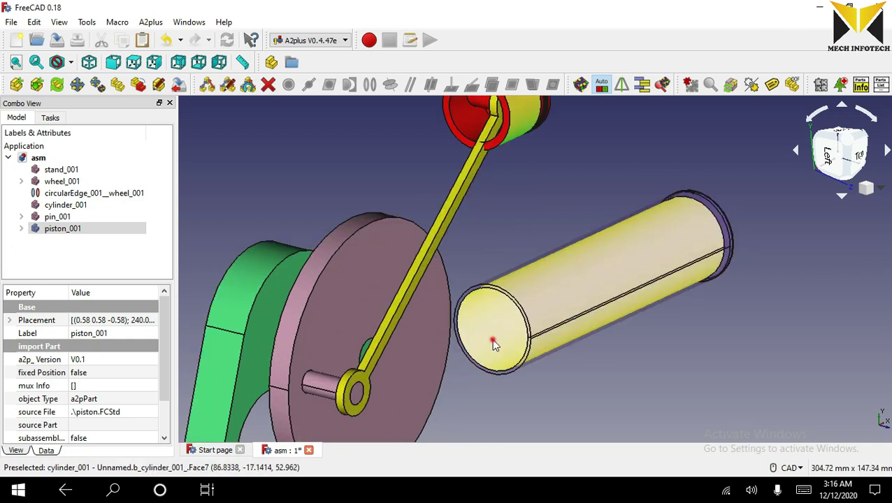
left_click(493, 342, "ctrl")
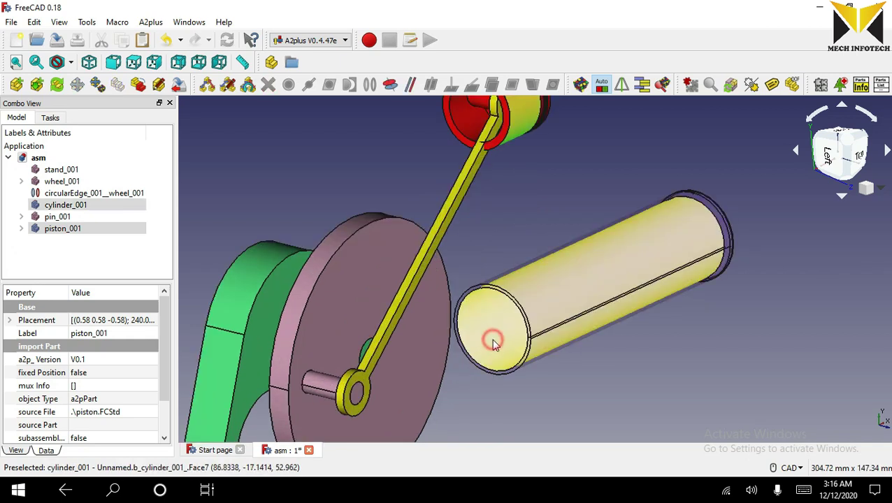
left_click(390, 84)
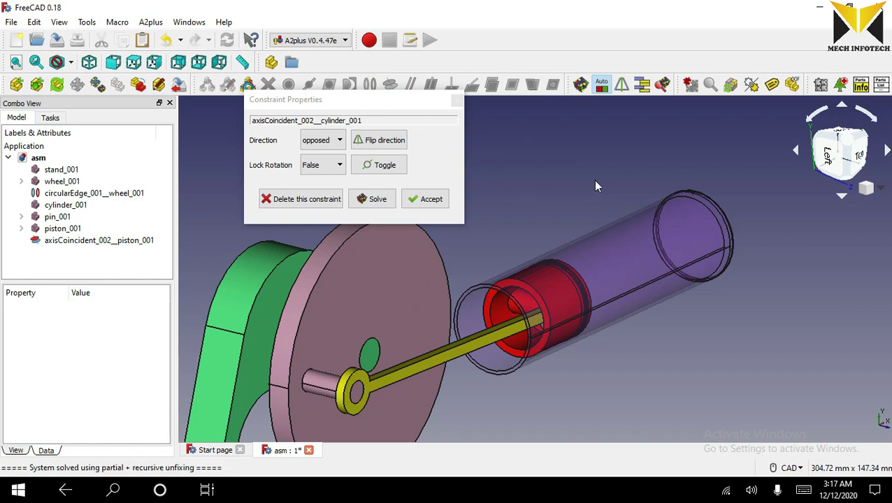
left_click(432, 201)
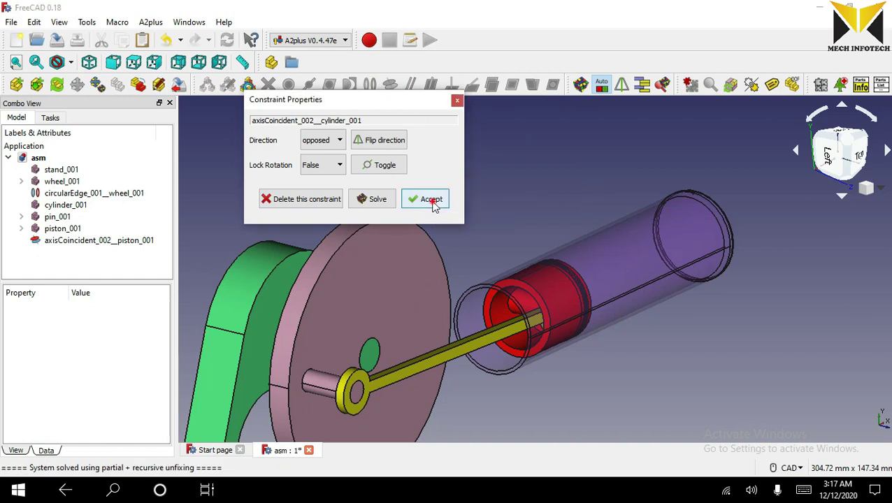
middle_click_drag(439, 203, 546, 188)
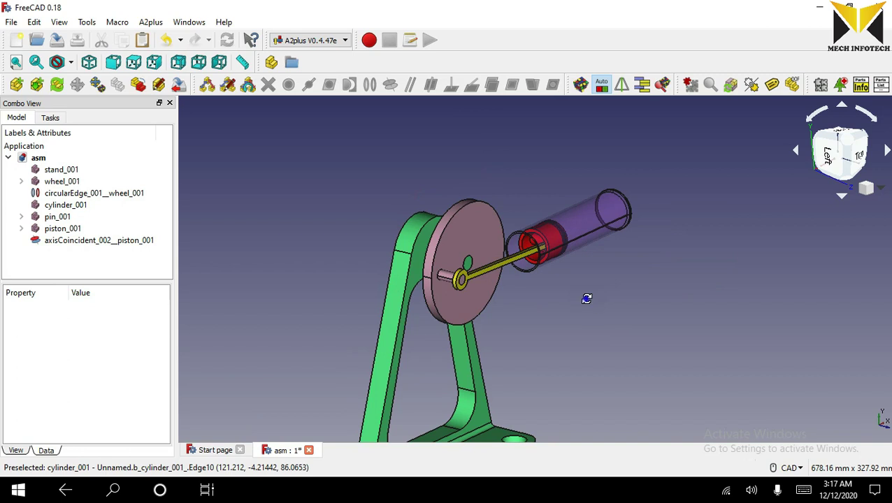
Orbit, then view the assembly from the Top and zoom until the stand fits.
mouse_move(587, 298)
middle_mouse_down()
mouse_move(563, 315)
mouse_move(448, 292)
middle_mouse_up()
scroll(554, 249, "down", 2)
scroll(554, 249, "up", 4)
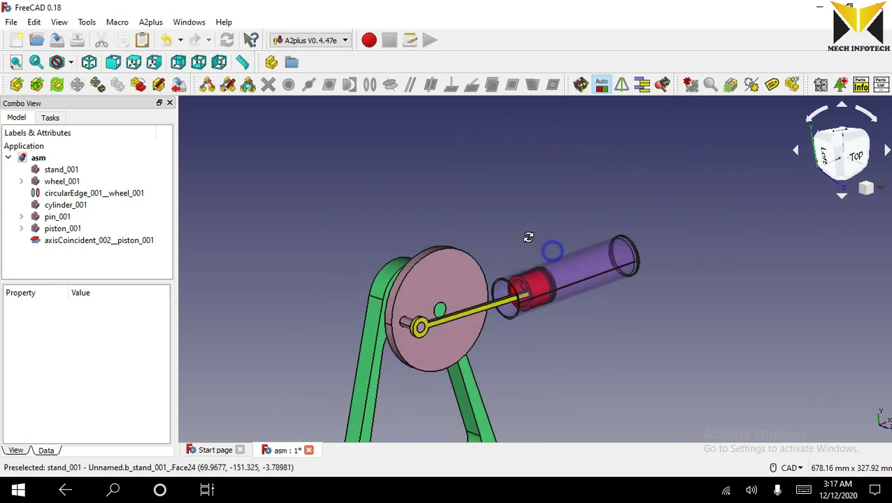
scroll(525, 248, "down", 1)
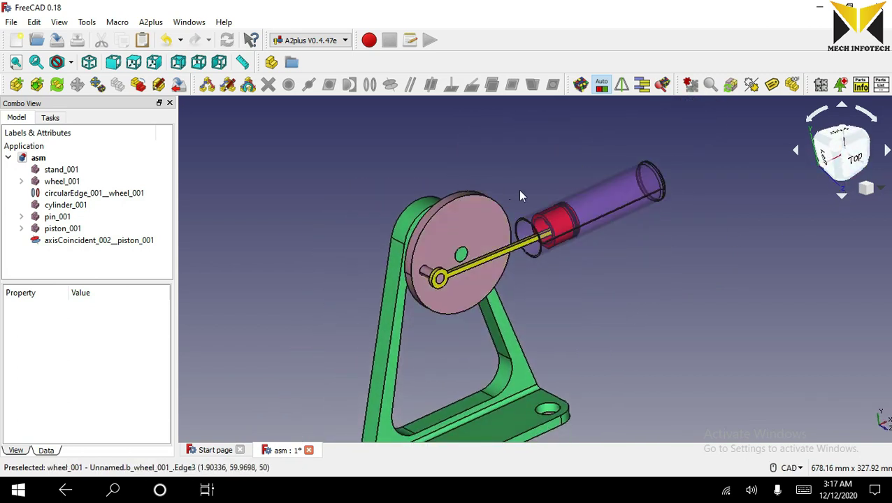
left_click(857, 167)
scroll(602, 364, "down", 5)
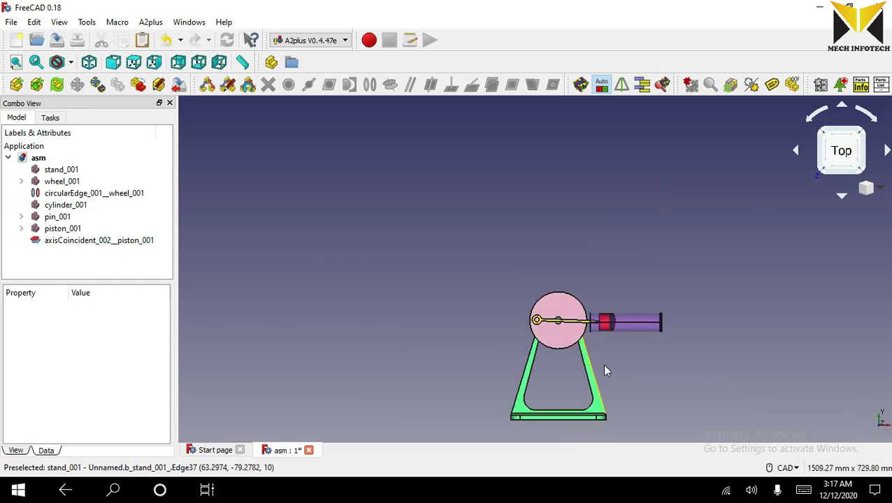
scroll(489, 254, "up", 3)
scroll(489, 253, "down", 2)
scroll(437, 191, "up", 2)
scroll(482, 216, "down", 2)
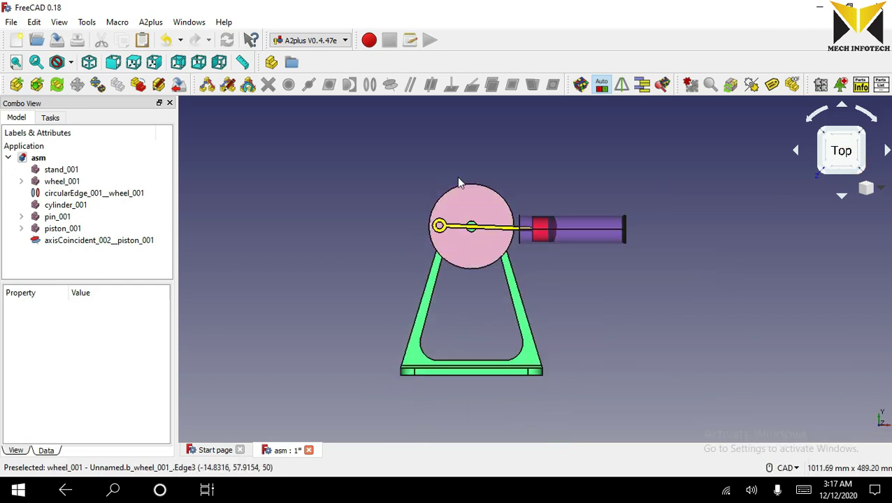
Rotate the wheel with A2plus Move part under constraints, sliding the piston along the cylinder.
left_click(100, 91)
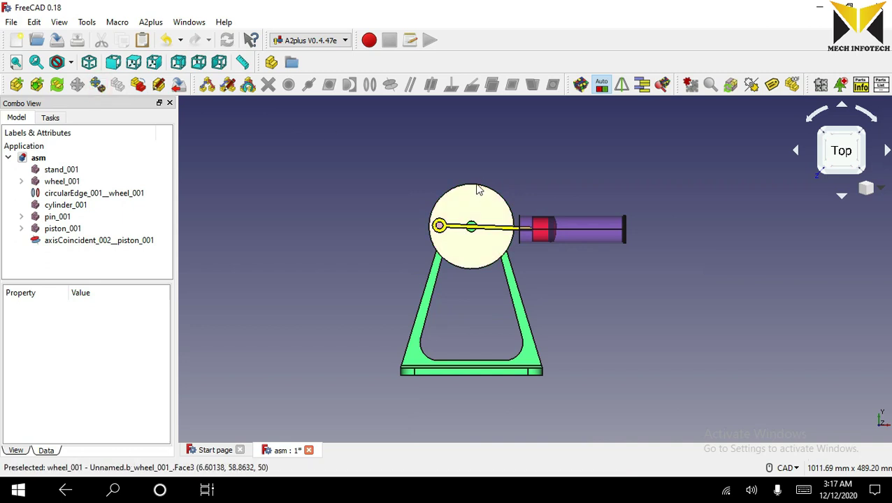
left_click(478, 190)
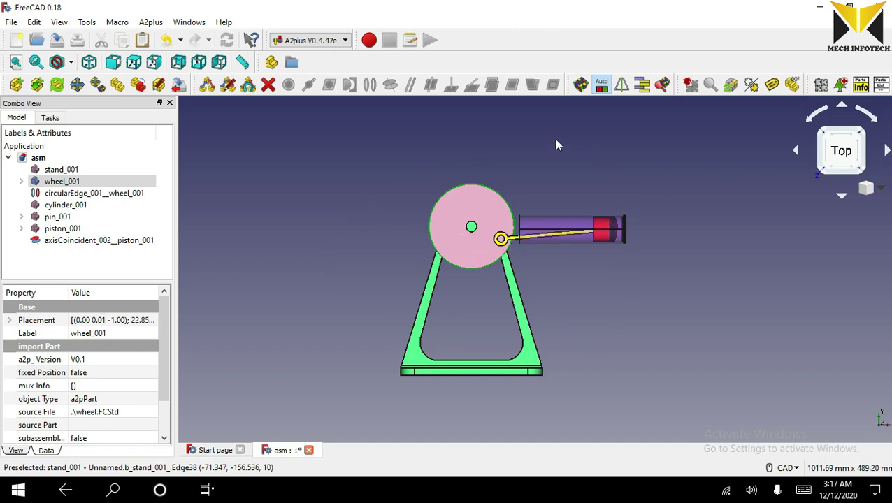
scroll(541, 267, "up", 3)
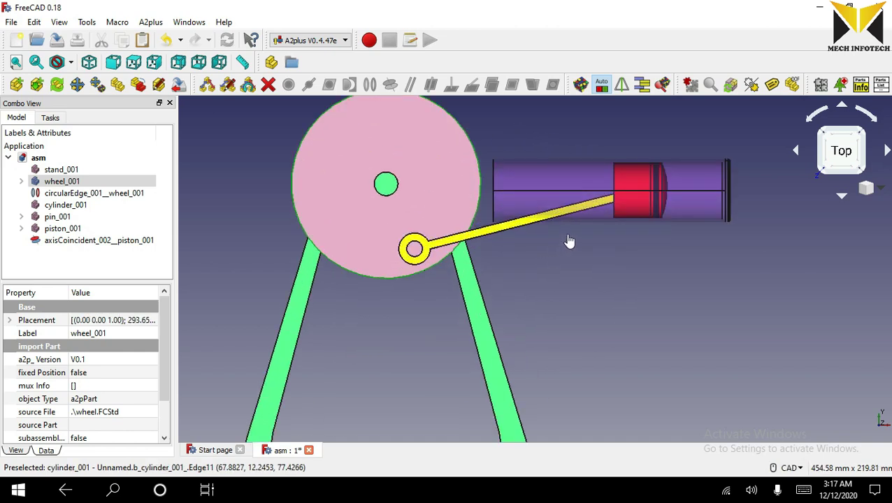
scroll(569, 241, "down", 2)
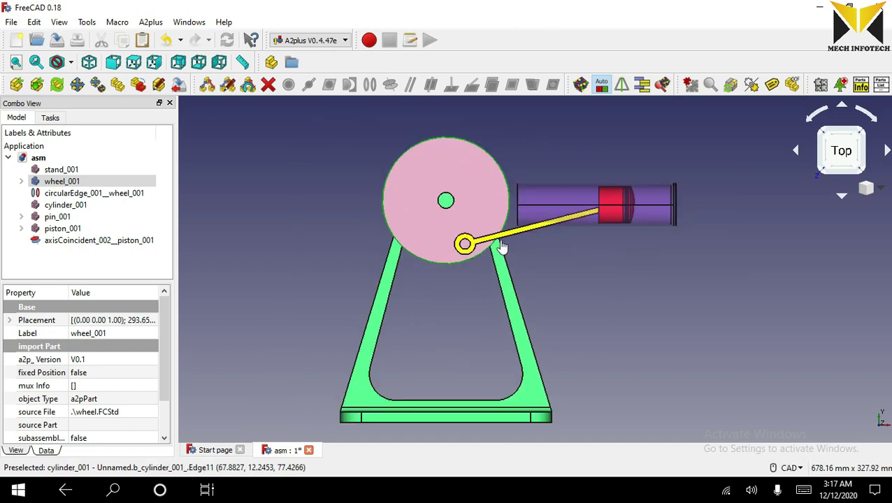
scroll(501, 246, "down", 2)
right_click(525, 318)
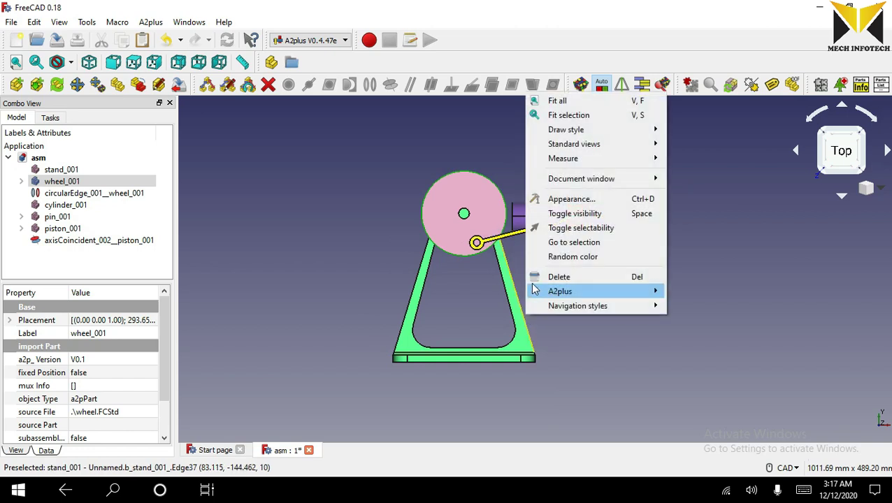